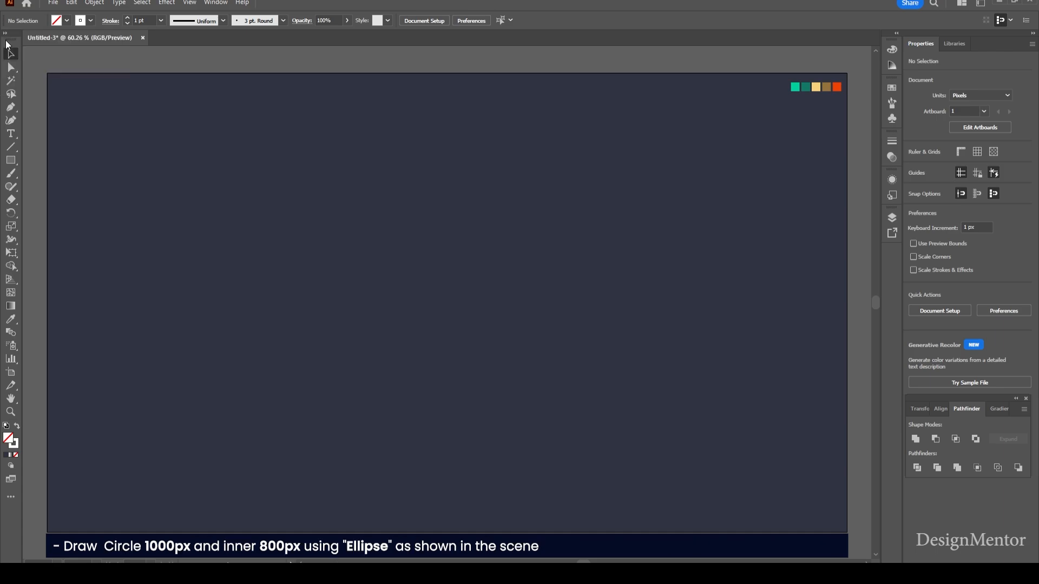
- Draw a 1000 × 1000 px circle with the Ellipse tool and centre it horizontally and vertically on the artboard
{"action": "left_click", "coordinate": [11, 160]}
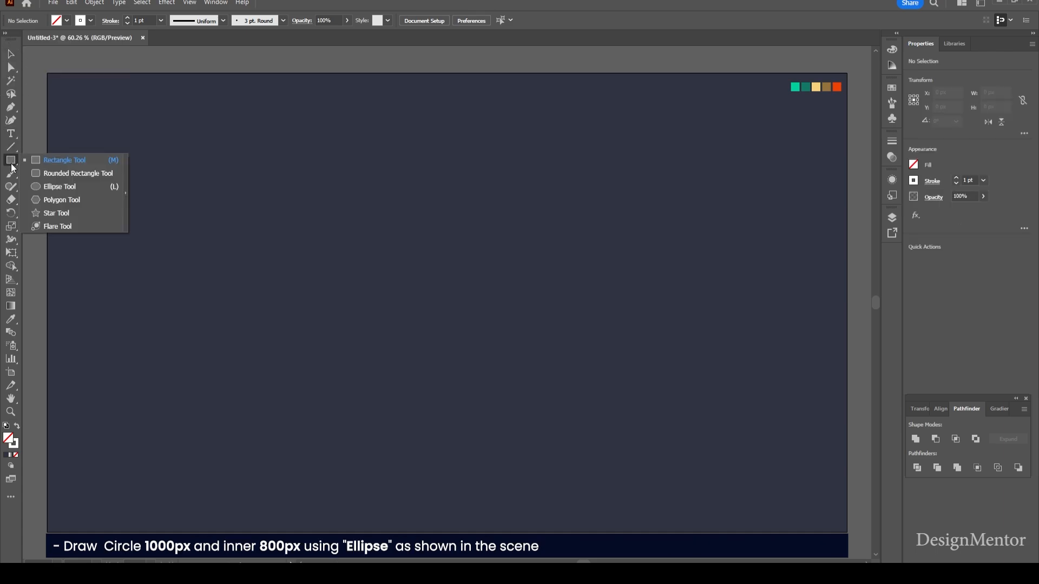
{"action": "left_click", "coordinate": [46, 182]}
{"action": "left_click", "coordinate": [11, 162]}
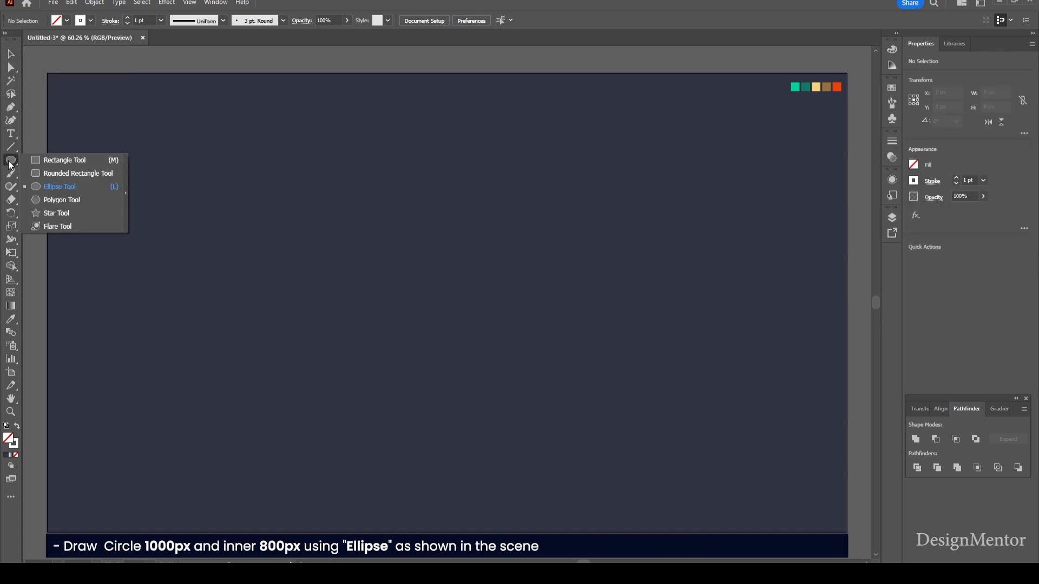
{"action": "left_click", "coordinate": [64, 188]}
{"action": "left_click", "coordinate": [430, 266]}
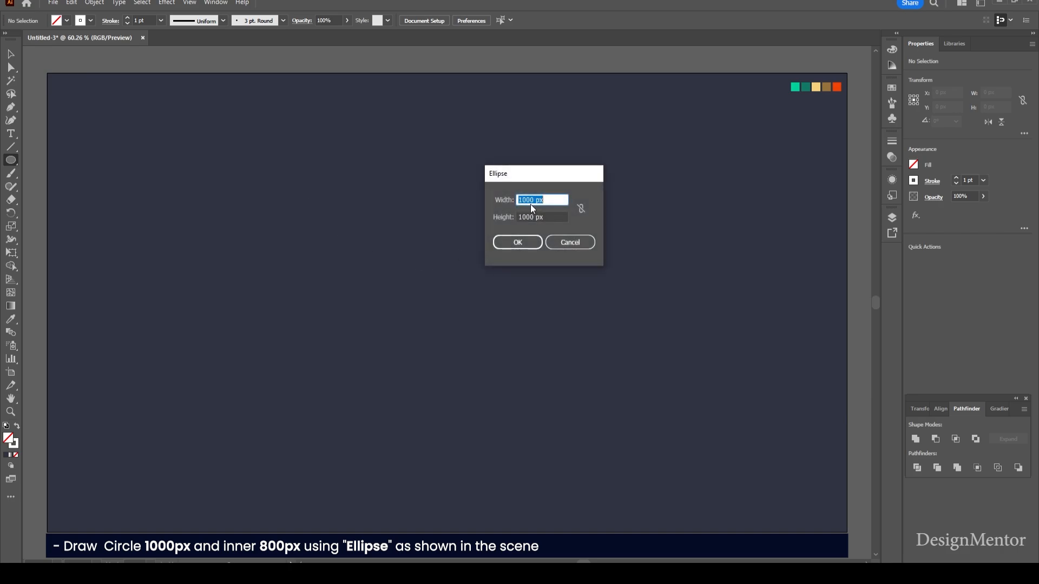
{"action": "left_click_drag", "start_coordinate": [547, 217], "coordinate": [508, 219]}
{"action": "left_click", "coordinate": [517, 241]}
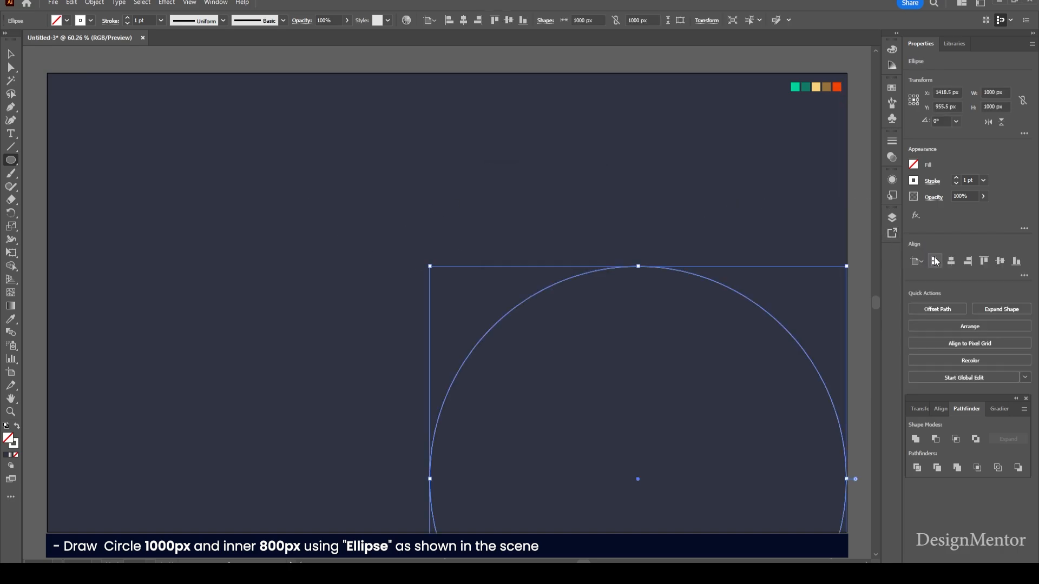
{"action": "left_click", "coordinate": [951, 262]}
{"action": "left_click", "coordinate": [999, 261]}
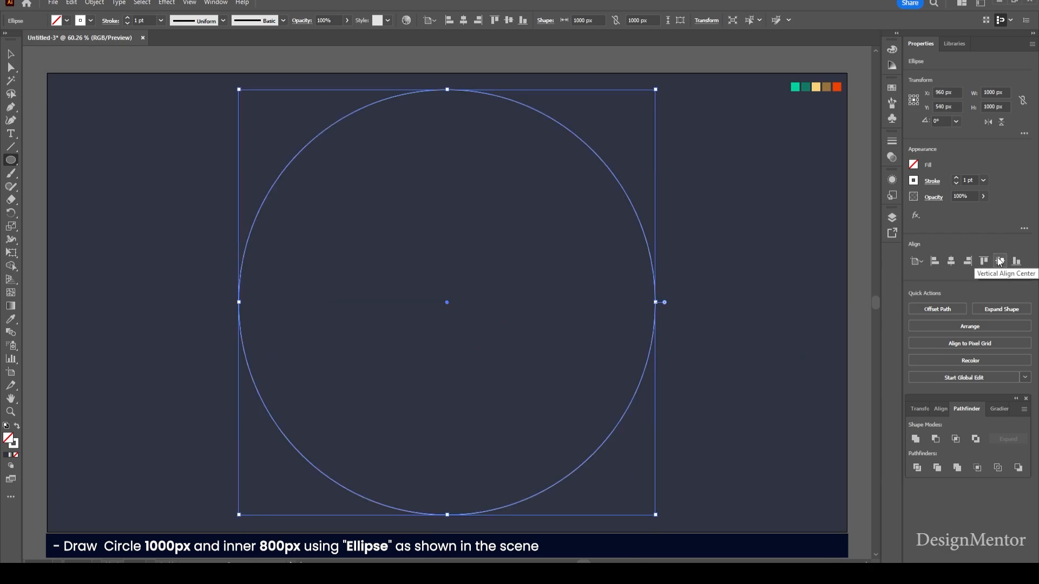
- Copy the circle, paste the copy in place, and resize it to 800 × 800 px as a concentric inner circle
{"action": "left_click", "coordinate": [65, 6]}
{"action": "left_click", "coordinate": [93, 56]}
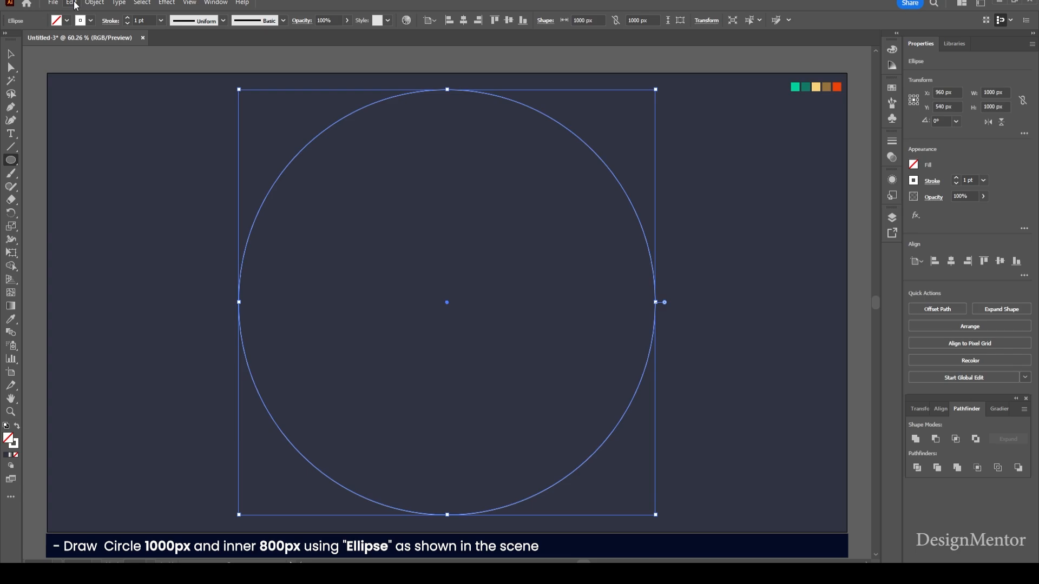
{"action": "left_click", "coordinate": [71, 3]}
{"action": "left_click", "coordinate": [132, 81]}
{"action": "left_click", "coordinate": [1006, 92]}
{"action": "type", "text": "8"}
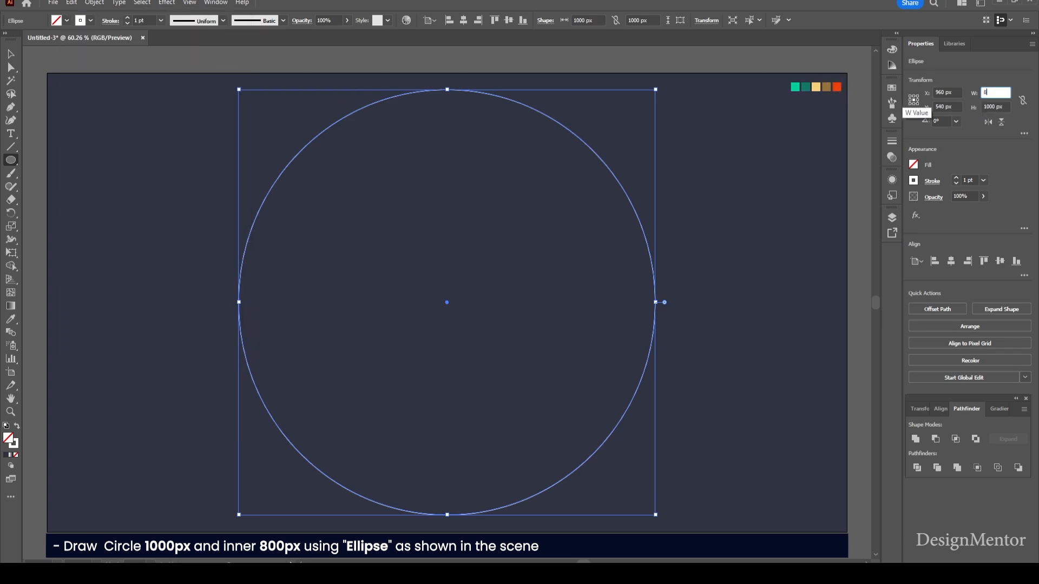
{"action": "type", "text": "00"}
{"action": "key", "text": "Tab"}
{"action": "type", "text": "800"}
{"action": "key", "text": "Return"}
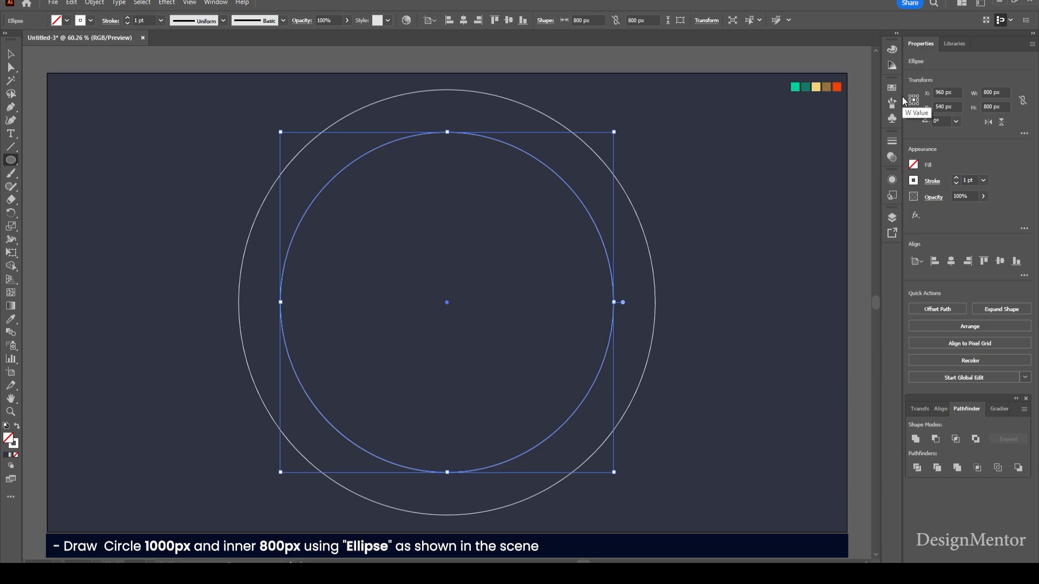
- Draw a vertical line about 125 px long across the ring's uppermost part and centre it horizontally on the artboard
{"action": "left_click", "coordinate": [10, 54]}
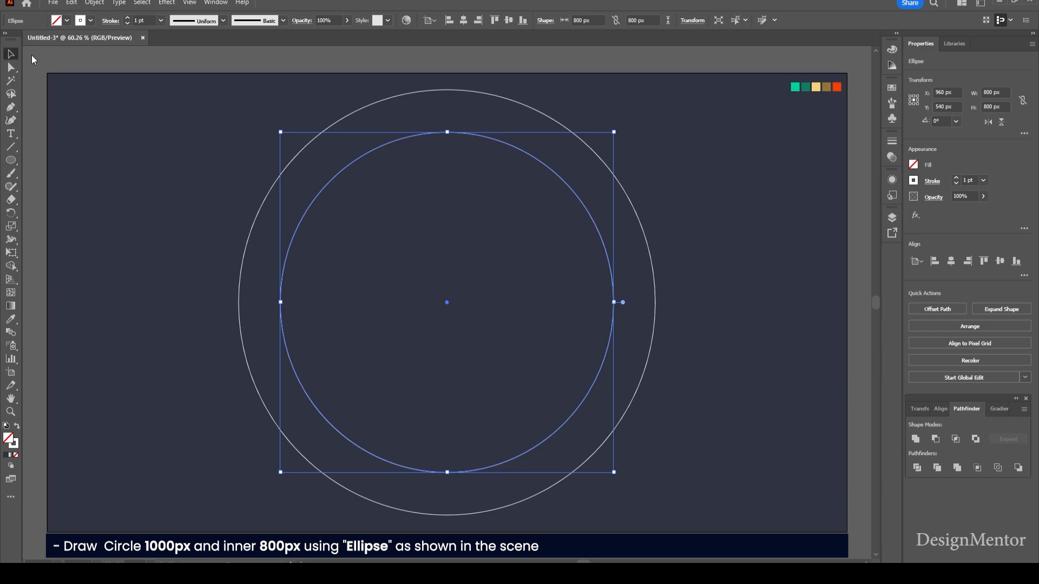
{"action": "left_click", "coordinate": [71, 54]}
{"action": "left_click", "coordinate": [12, 146]}
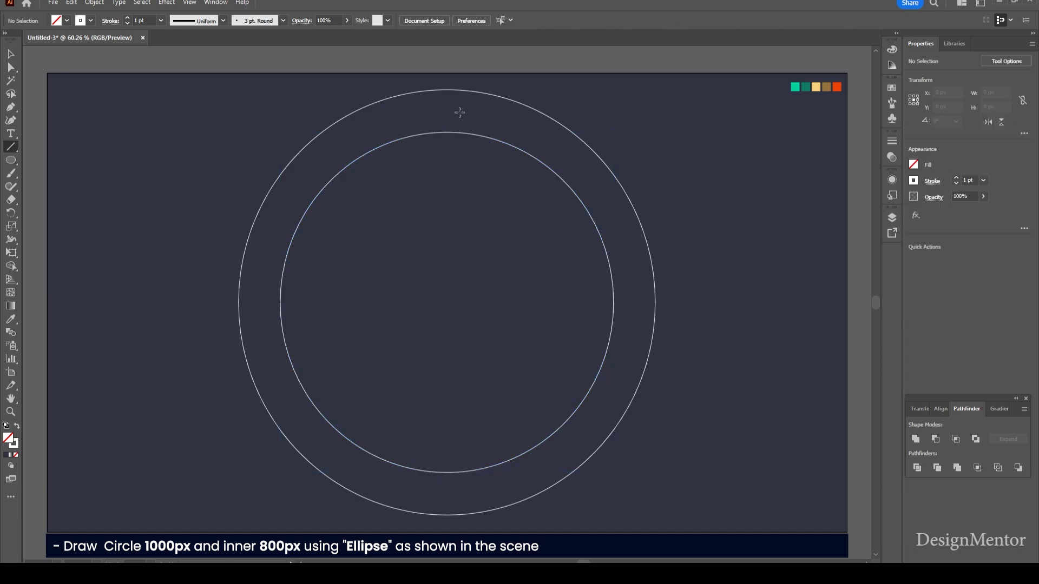
{"action": "left_click_drag", "start_coordinate": [444, 82], "coordinate": [443, 136]}
{"action": "key", "text": "v"}
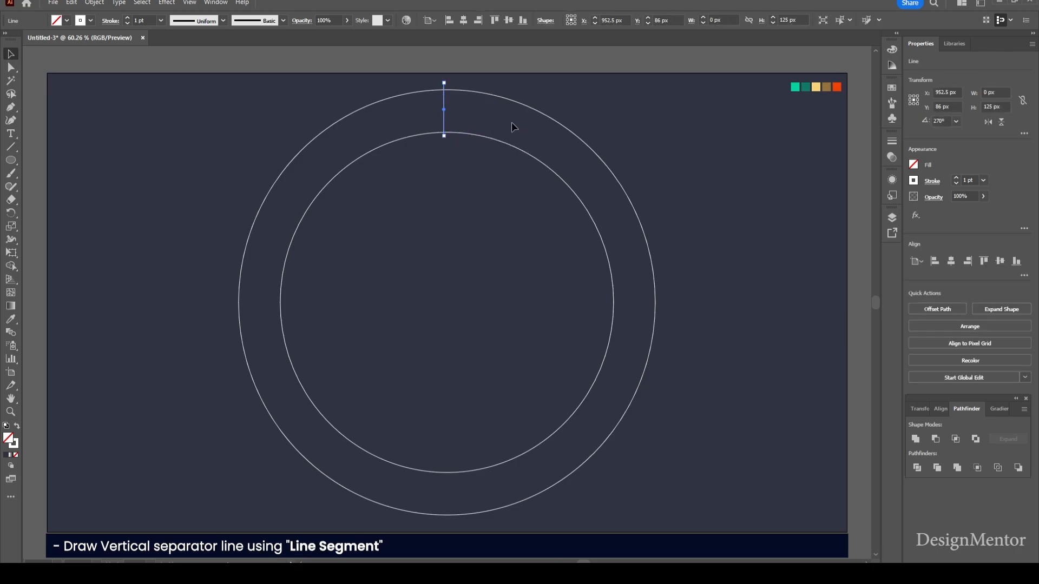
{"action": "left_click", "coordinate": [951, 261]}
{"action": "left_click", "coordinate": [661, 161]}
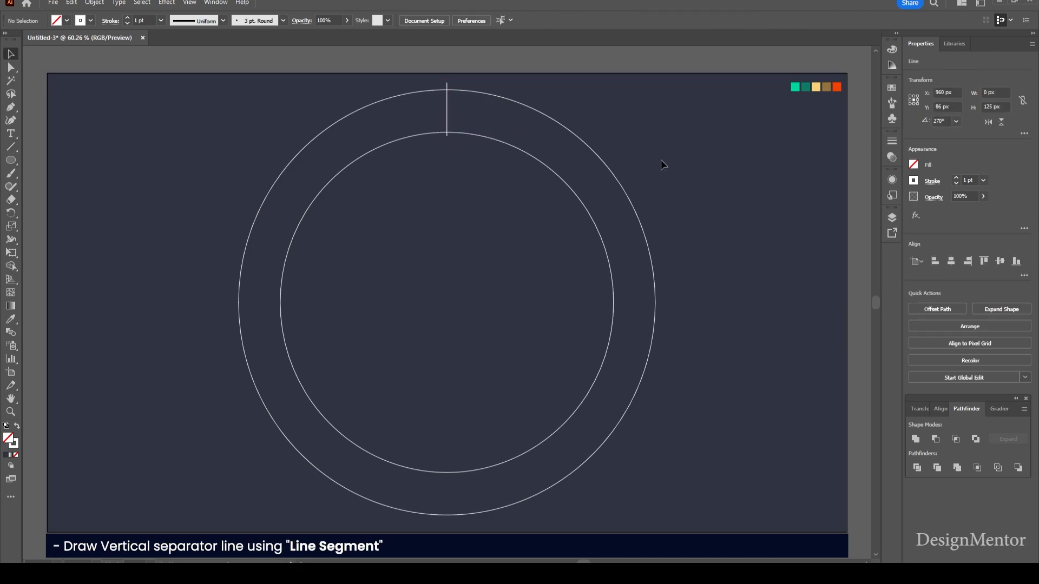
- Create a copy of the separator line rotated 45° about the circles' centre
{"action": "left_click", "coordinate": [447, 113]}
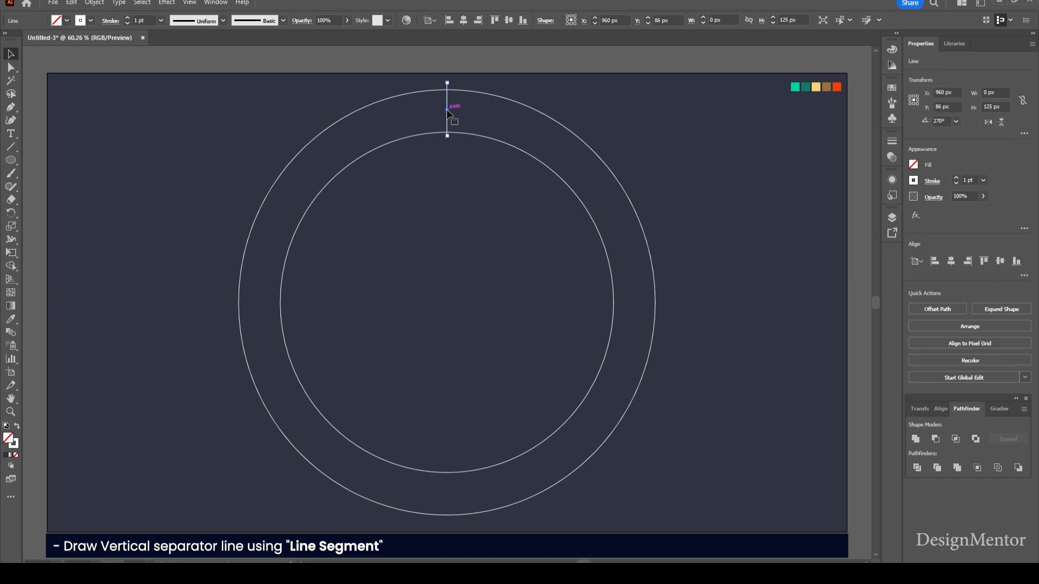
{"action": "left_click", "coordinate": [16, 214]}
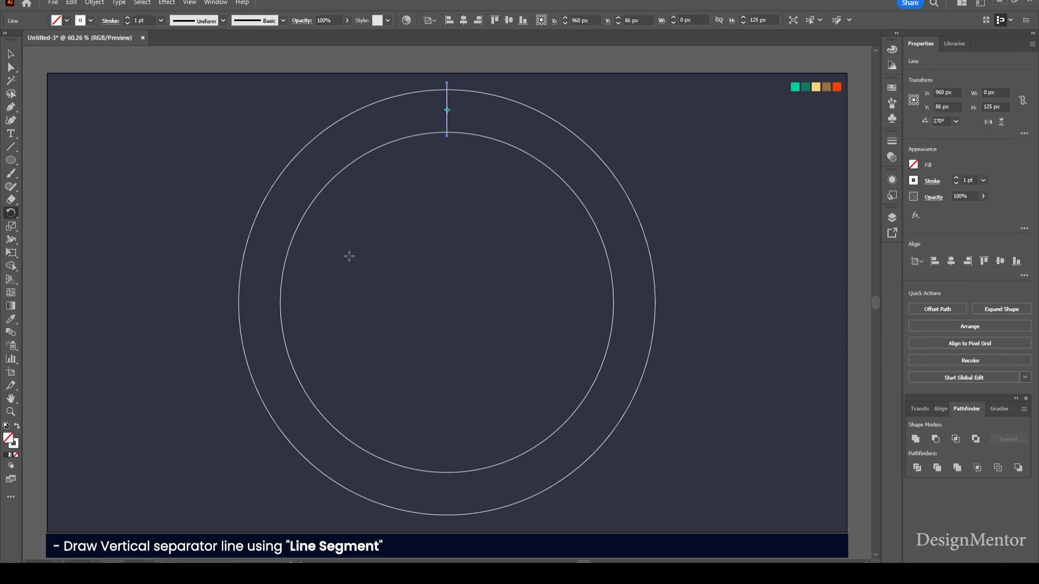
{"action": "left_click", "coordinate": [447, 302], "text": "alt"}
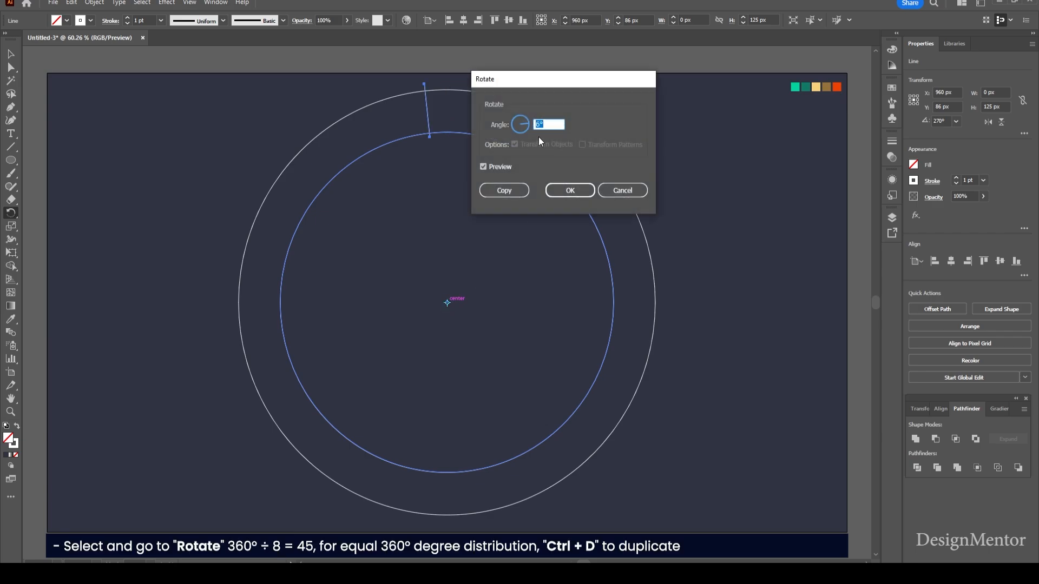
{"action": "type", "text": "45"}
{"action": "left_click", "coordinate": [504, 191]}
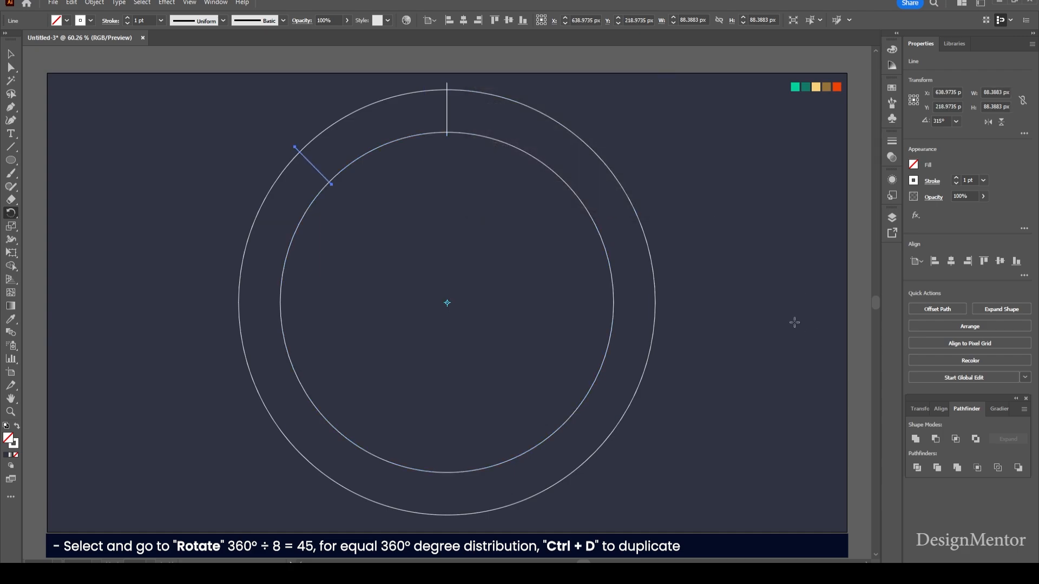
- Repeat the rotated copy six more times so that eight separator lines divide the ring evenly
{"action": "key", "text": "ctrl+d"}
{"action": "key", "text": "ctrl+d"}
{"action": "key", "text": "ctrl+d"}
{"action": "key", "text": "ctrl+d"}
{"action": "key", "text": "ctrl+d"}
{"action": "key", "text": "ctrl+d"}
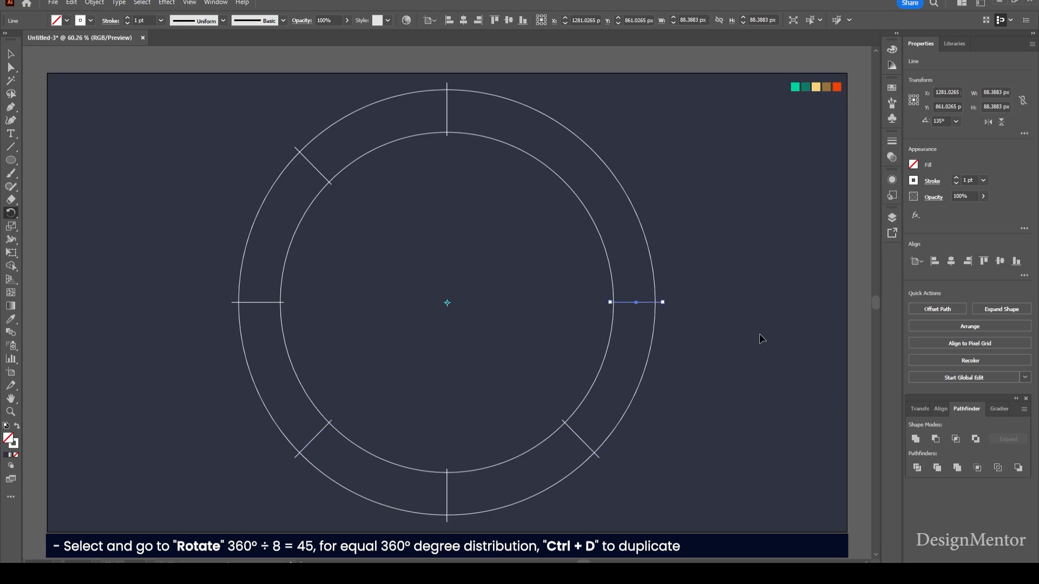
{"action": "key", "text": "v"}
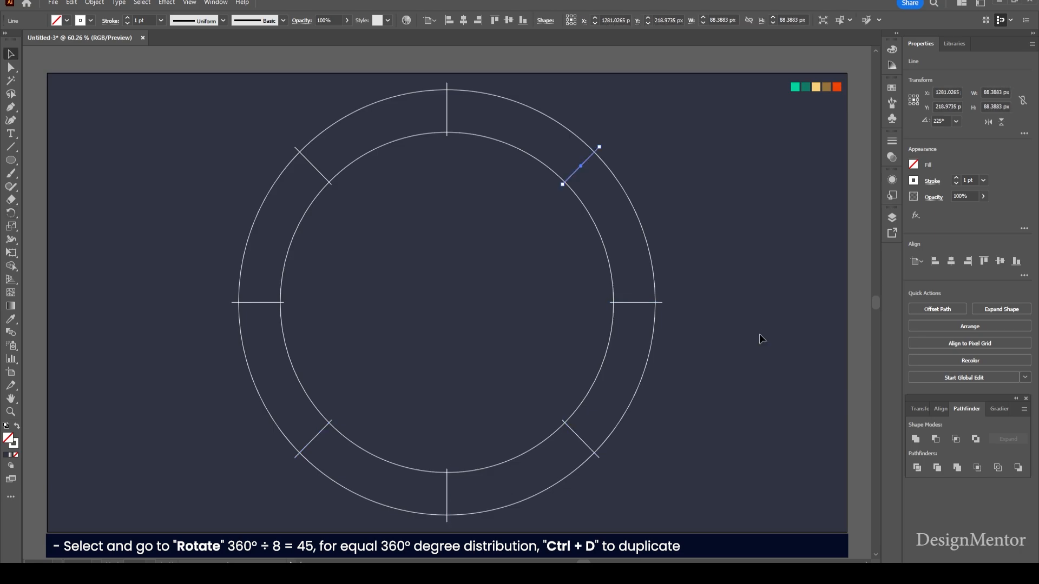
{"action": "left_click", "coordinate": [759, 334]}
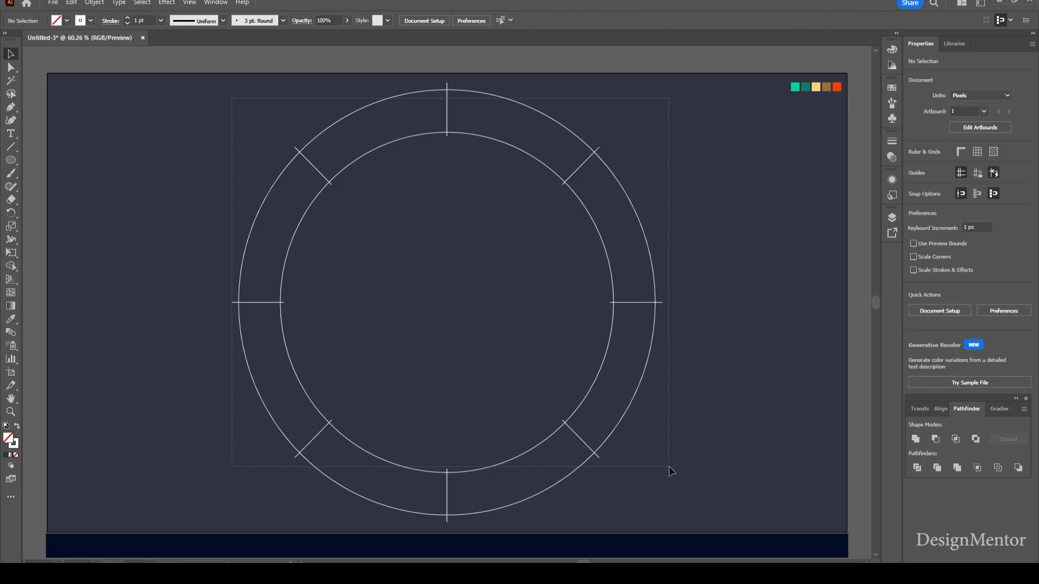
- Divide both circles with the separator lines using Pathfinder Divide, and ungroup the resulting pieces
{"action": "left_click_drag", "start_coordinate": [669, 466], "coordinate": [673, 475]}
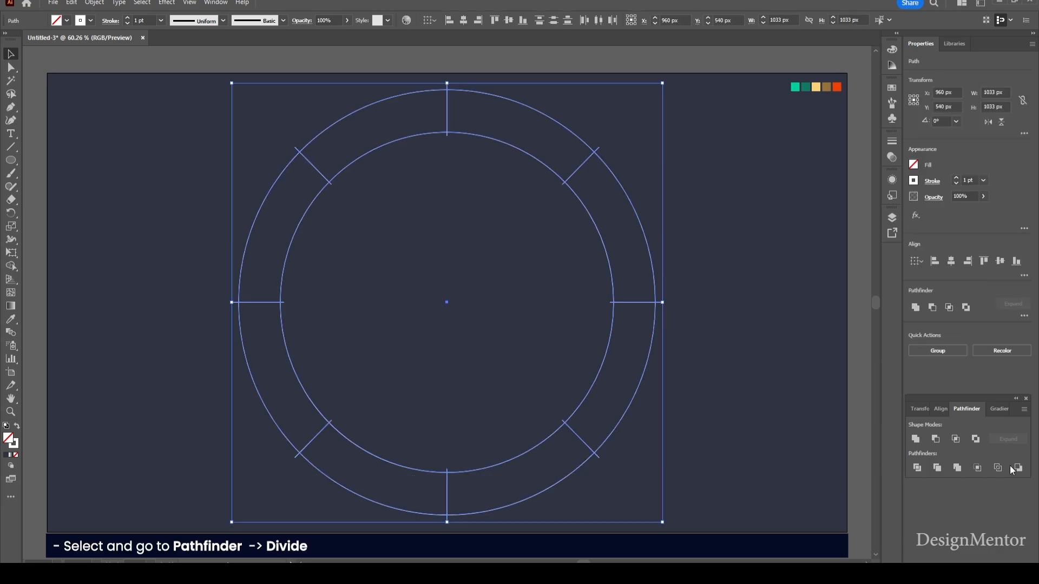
{"action": "left_click", "coordinate": [915, 468]}
{"action": "left_click", "coordinate": [783, 374]}
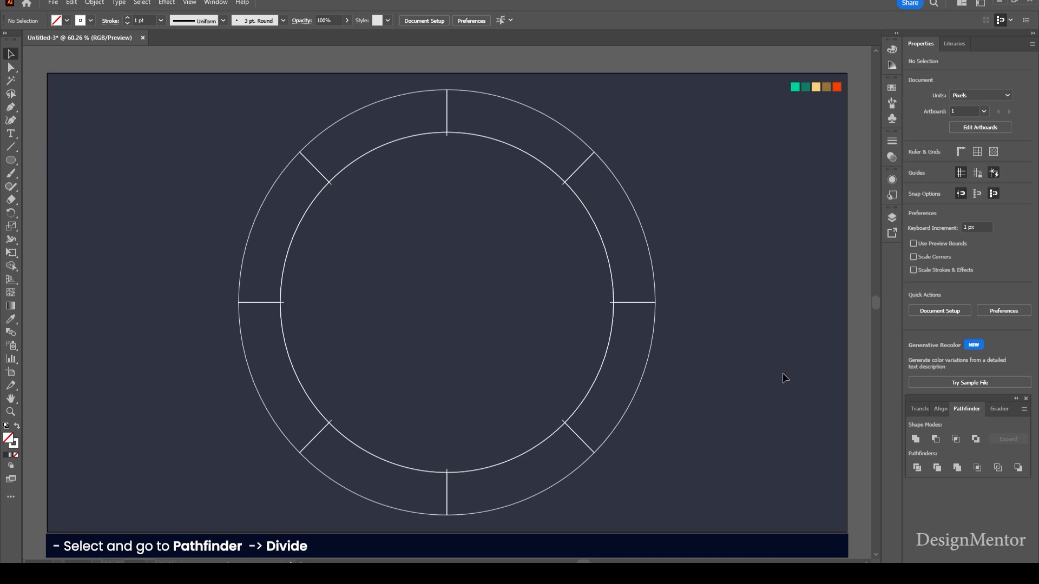
{"action": "left_click", "coordinate": [284, 169]}
{"action": "right_click", "coordinate": [282, 171]}
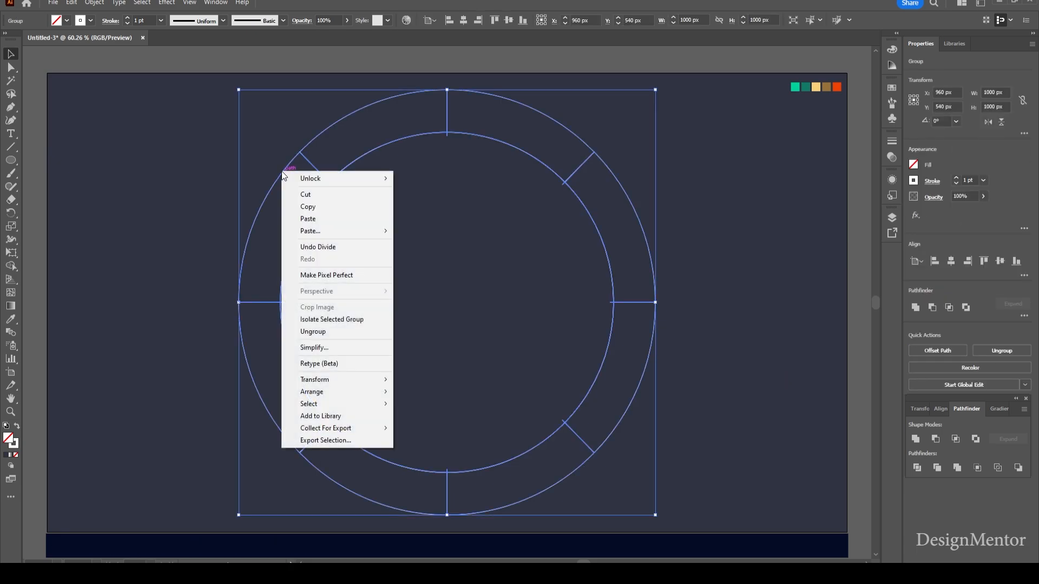
{"action": "left_click", "coordinate": [317, 332]}
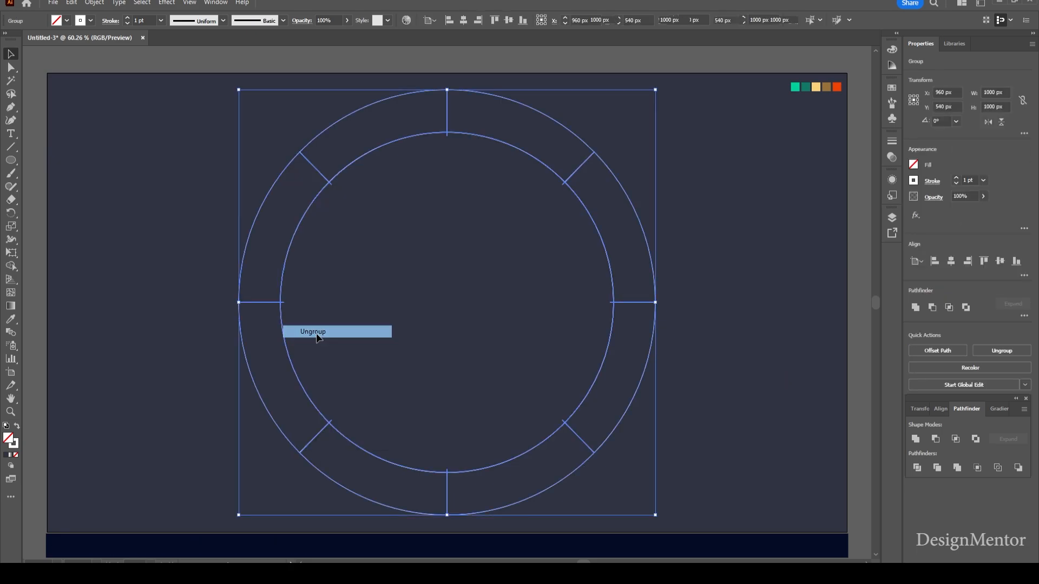
{"action": "left_click", "coordinate": [764, 323]}
- Colour the ring's lower-left side segment bright green and the segment above it dark green, sampling the swatches with the Eyedropper
{"action": "left_click", "coordinate": [427, 471]}
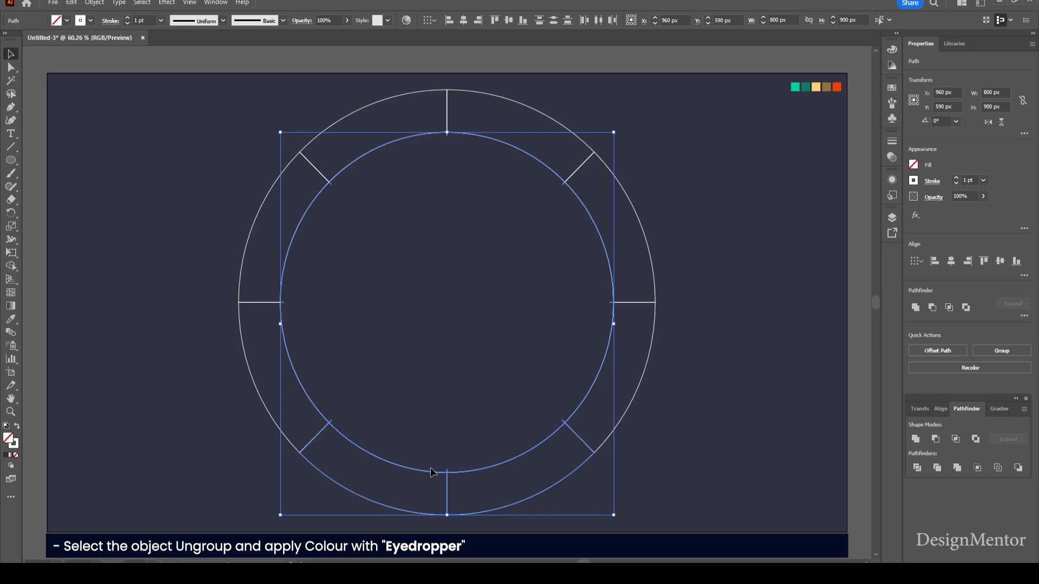
{"action": "left_click", "coordinate": [801, 302]}
{"action": "left_click", "coordinate": [276, 424]}
{"action": "key", "text": "i"}
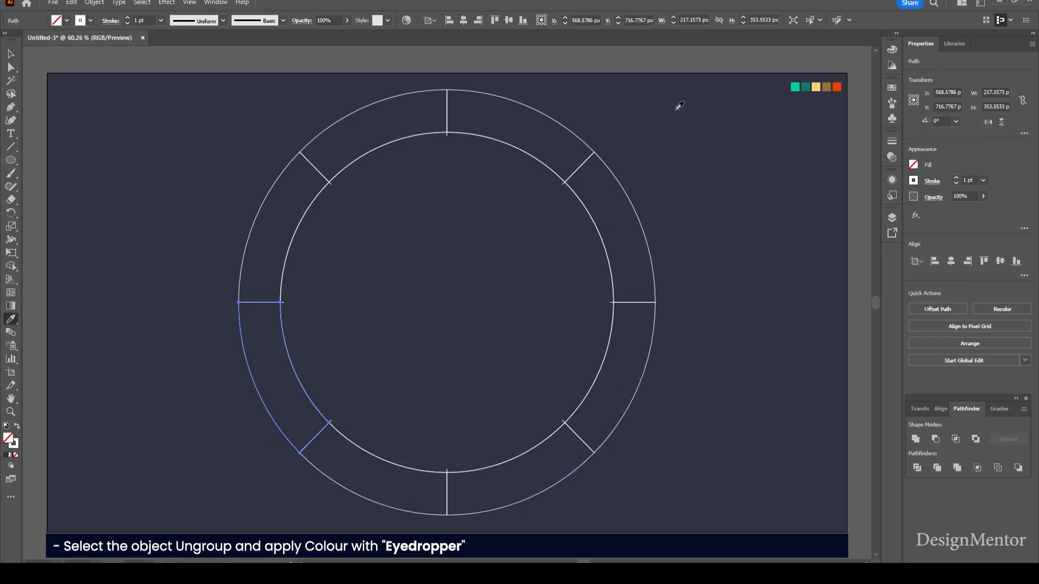
{"action": "left_click", "coordinate": [795, 86]}
{"action": "left_click", "coordinate": [257, 222], "text": "ctrl"}
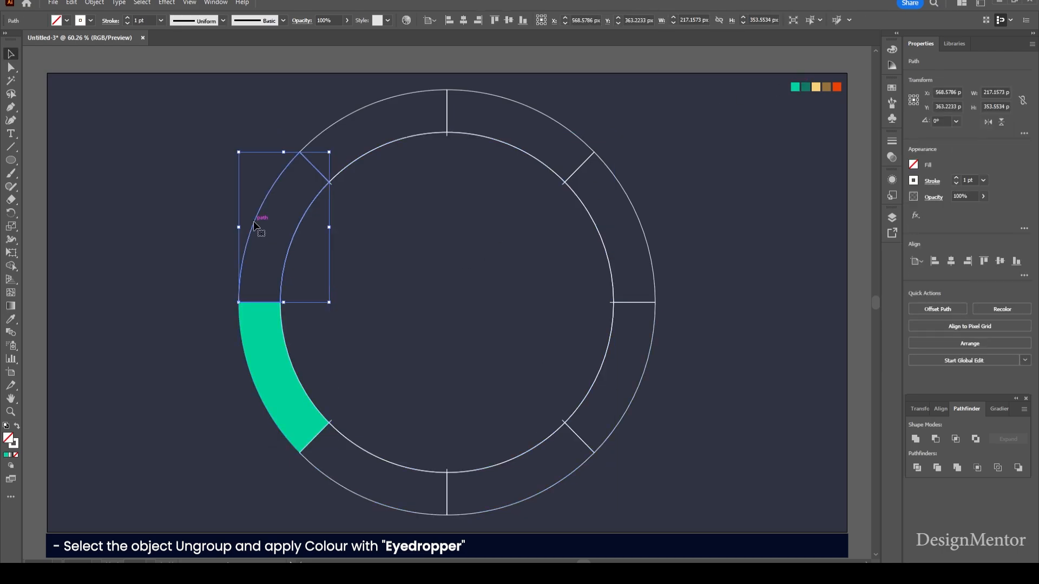
{"action": "left_click", "coordinate": [807, 85]}
- Fill the two uppermost ring segments with the yellow swatch colour using the Eyedropper
{"action": "left_click", "coordinate": [378, 109], "text": "ctrl"}
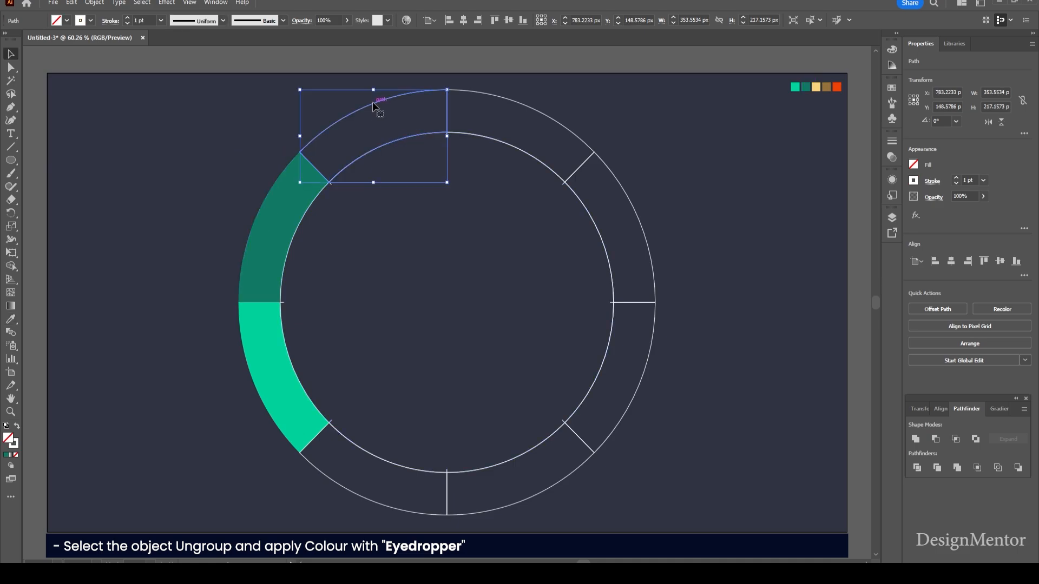
{"action": "left_click", "coordinate": [817, 86]}
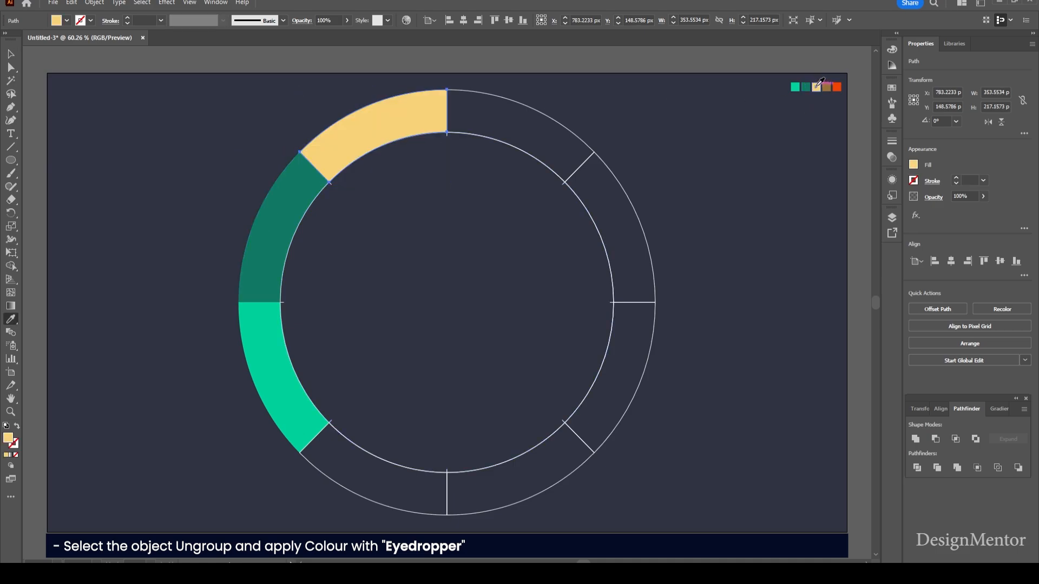
{"action": "left_click", "coordinate": [543, 115], "text": "ctrl"}
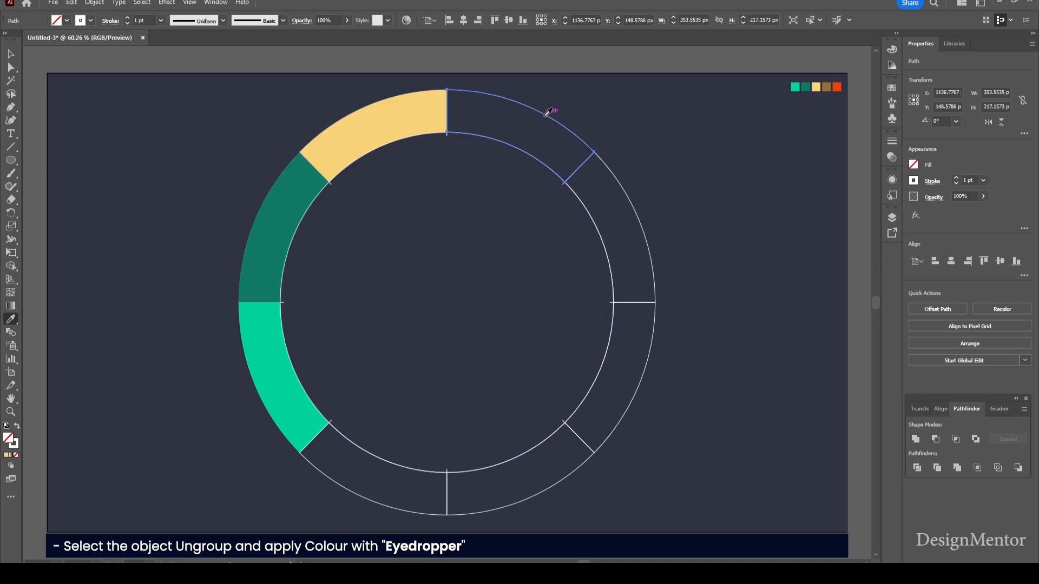
{"action": "left_click", "coordinate": [818, 85]}
- Fill the ring's upper-right side segment with the brown swatch colour and the segment below it with the orange-red one
{"action": "left_click", "coordinate": [647, 238], "text": "ctrl"}
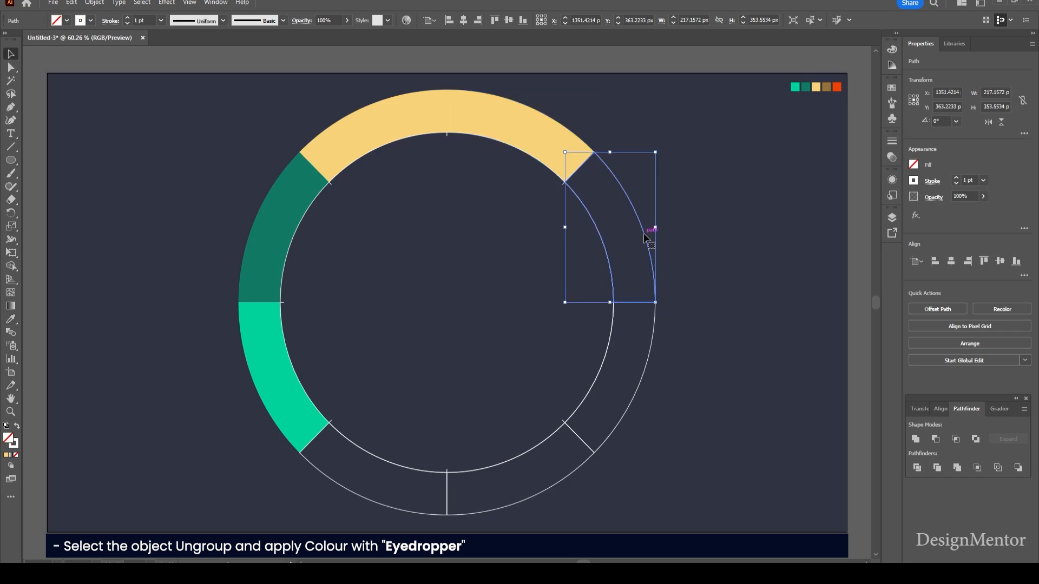
{"action": "left_click", "coordinate": [826, 86]}
{"action": "left_click", "coordinate": [644, 385], "text": "ctrl"}
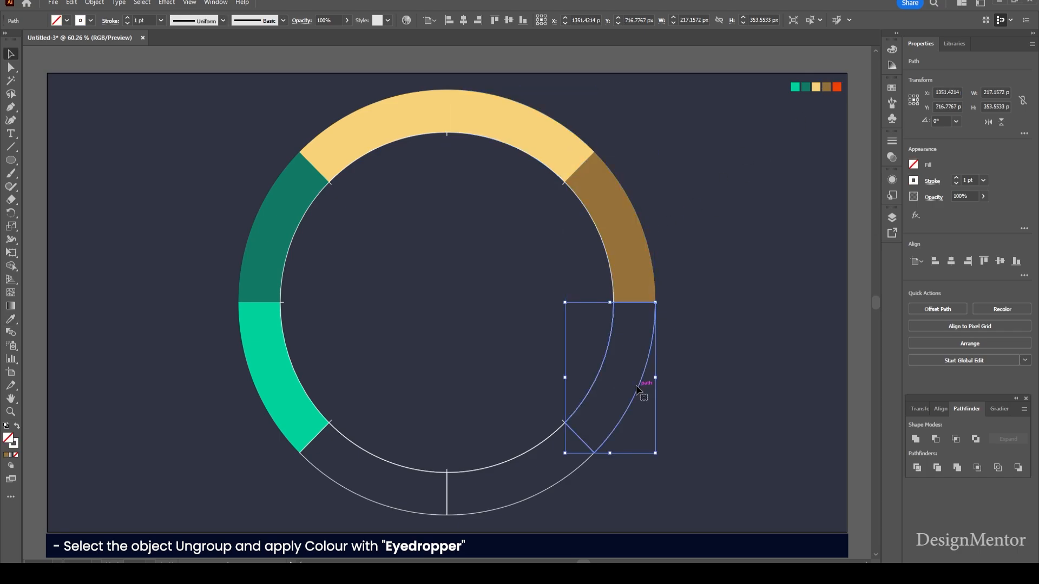
{"action": "left_click", "coordinate": [839, 86]}
{"action": "left_click", "coordinate": [731, 360], "text": "ctrl"}
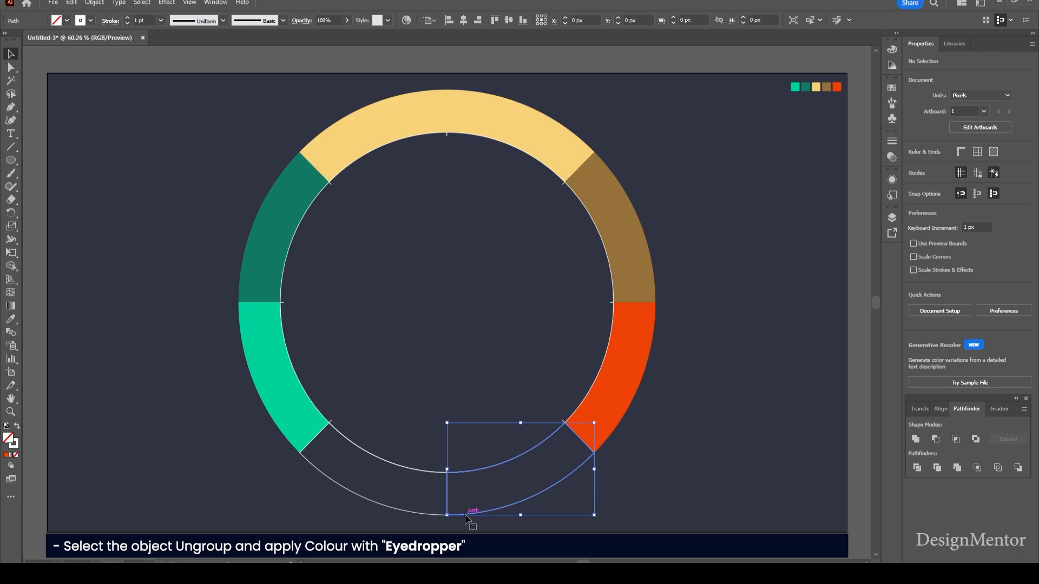
- Delete the inner circle and the two uncoloured segments at the ring's lower end, leaving an open gauge arc
{"action": "key", "text": "Delete"}
{"action": "left_click", "coordinate": [427, 472]}
{"action": "key", "text": "Delete"}
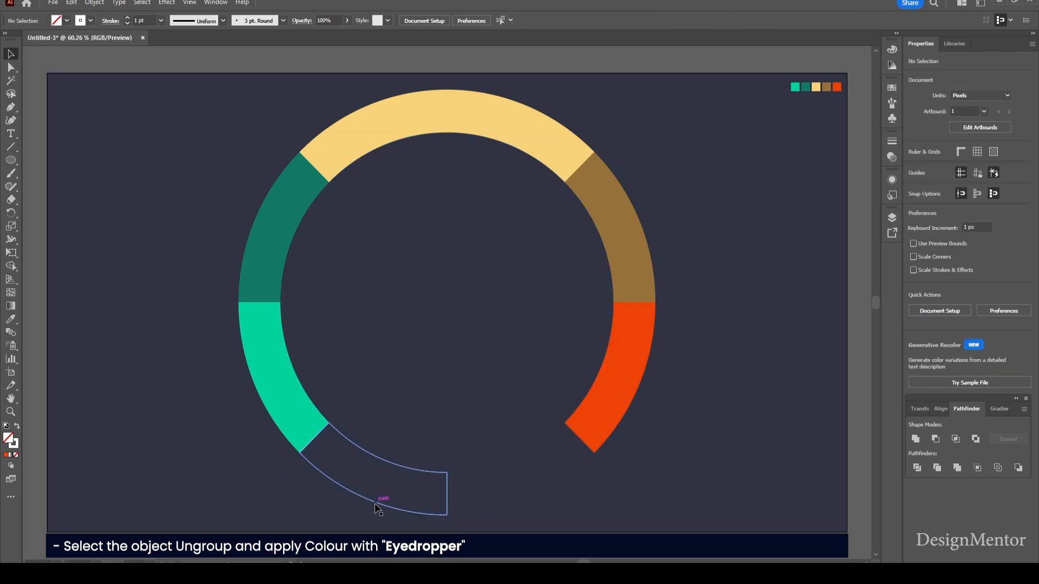
{"action": "left_click", "coordinate": [377, 509]}
{"action": "key", "text": "Delete"}
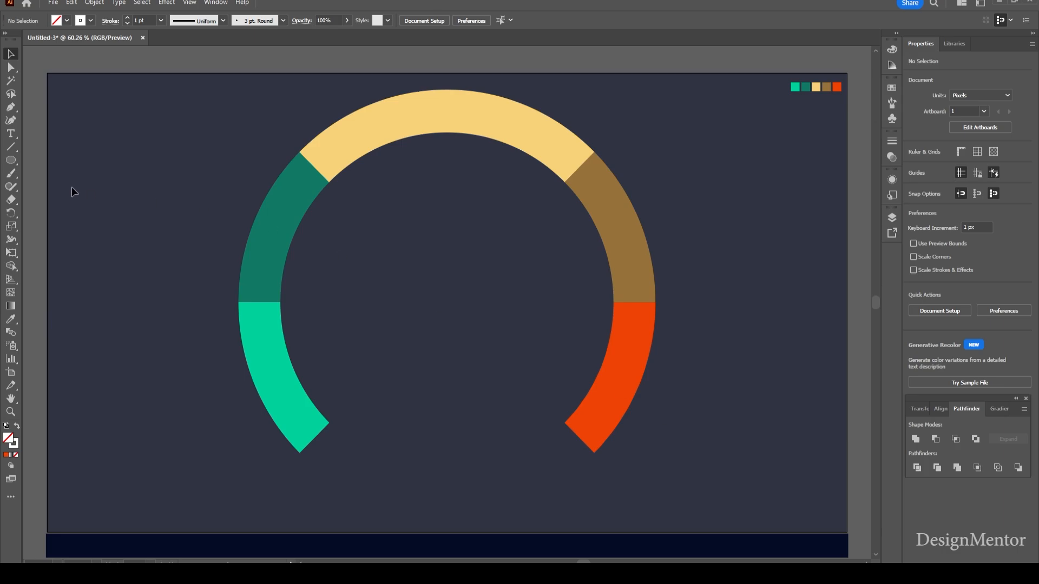
- Draw a 100 × 100 px circle inside the ring and centre it horizontally and vertically on the artboard
{"action": "left_click", "coordinate": [14, 166]}
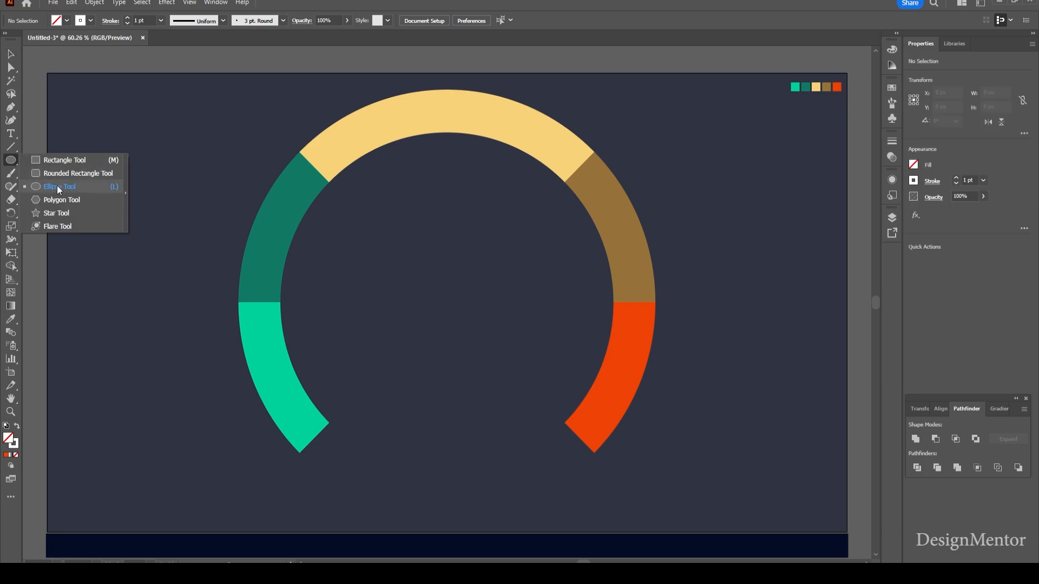
{"action": "left_click", "coordinate": [56, 186]}
{"action": "left_click", "coordinate": [428, 278]}
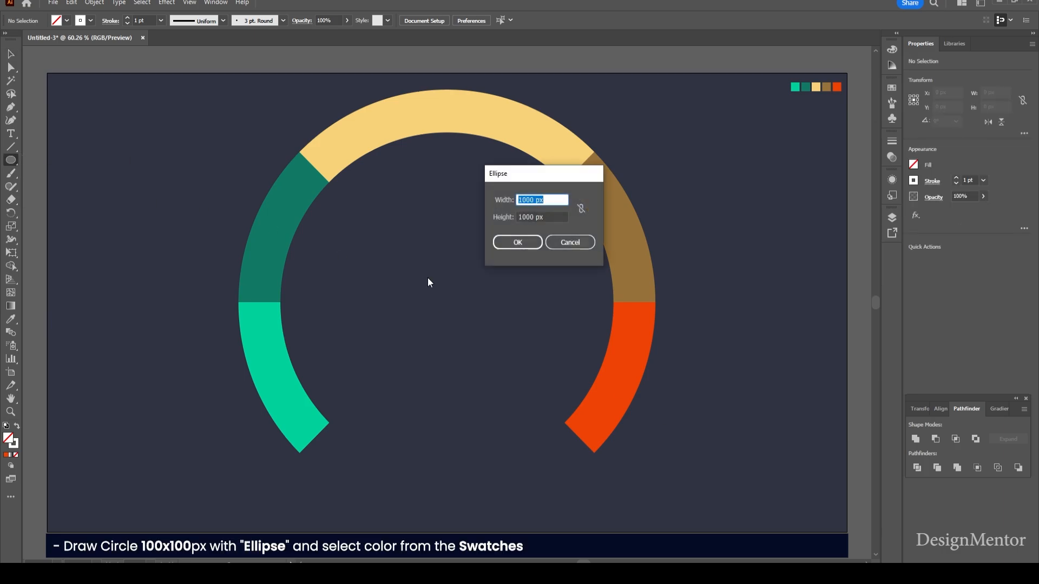
{"action": "type", "text": "100"}
{"action": "key", "text": "Tab"}
{"action": "type", "text": "10"}
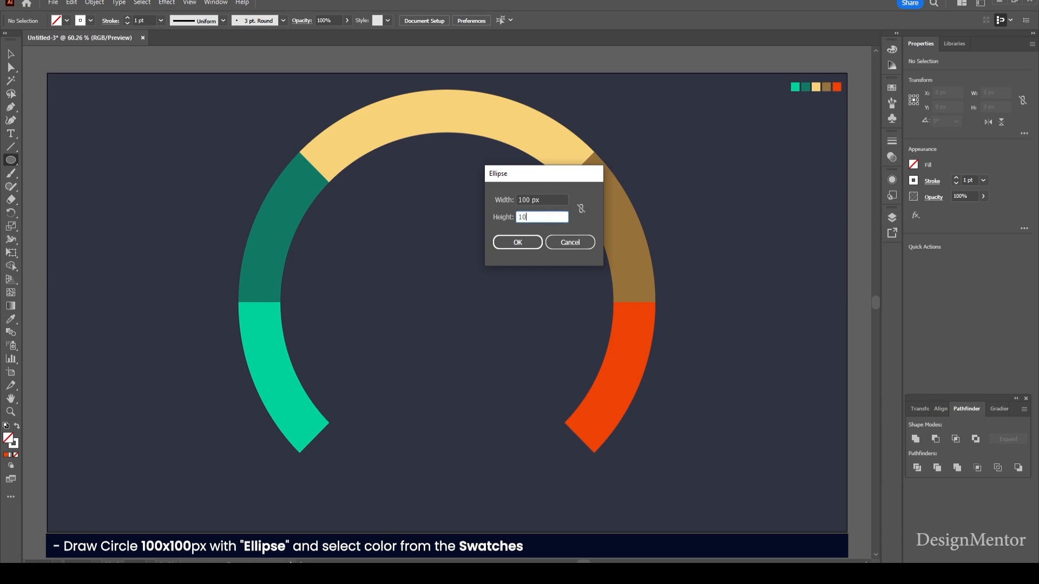
{"action": "type", "text": "0"}
{"action": "key", "text": "Return"}
{"action": "left_click", "coordinate": [953, 261]}
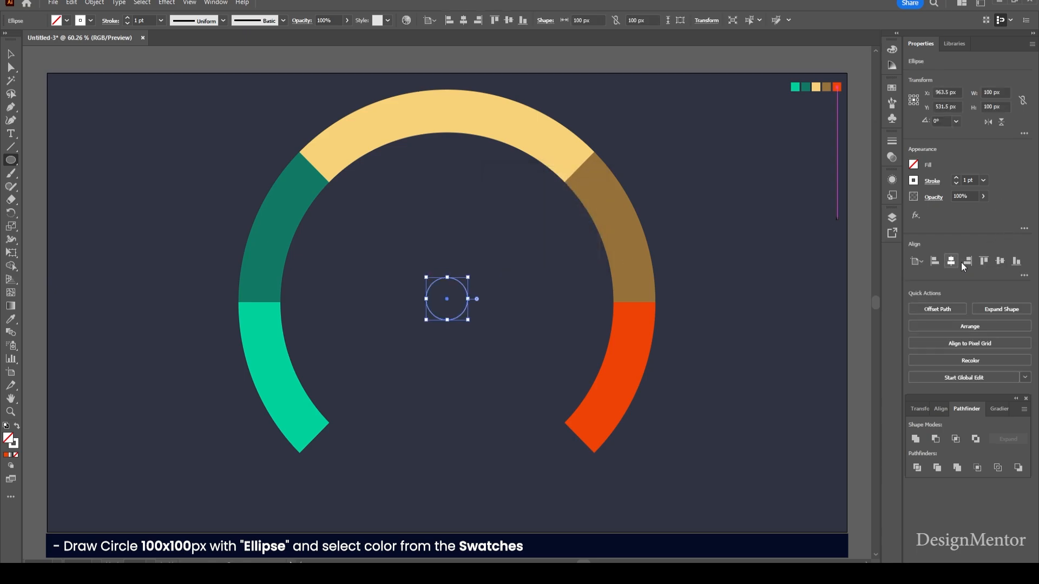
{"action": "left_click", "coordinate": [1001, 261]}
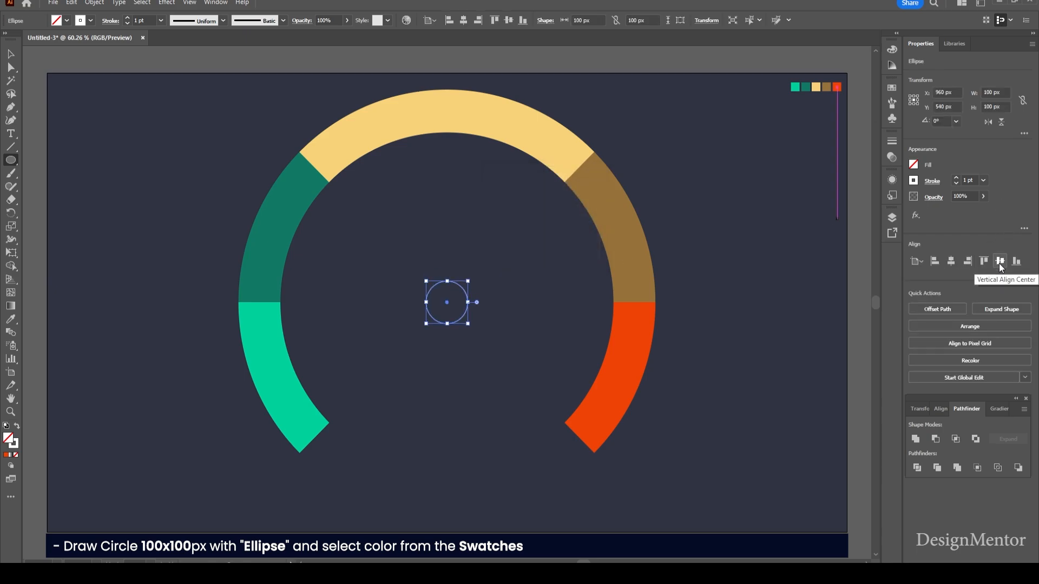
- Fill the small centre circle with white and set its stroke to none
{"action": "left_click", "coordinate": [66, 21]}
{"action": "left_click", "coordinate": [22, 40]}
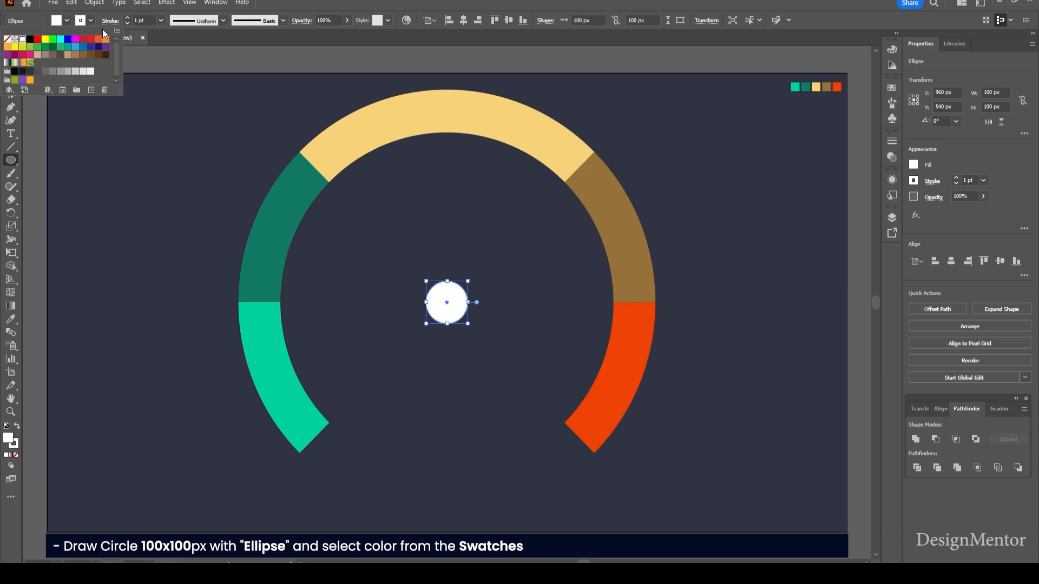
{"action": "left_click", "coordinate": [91, 22]}
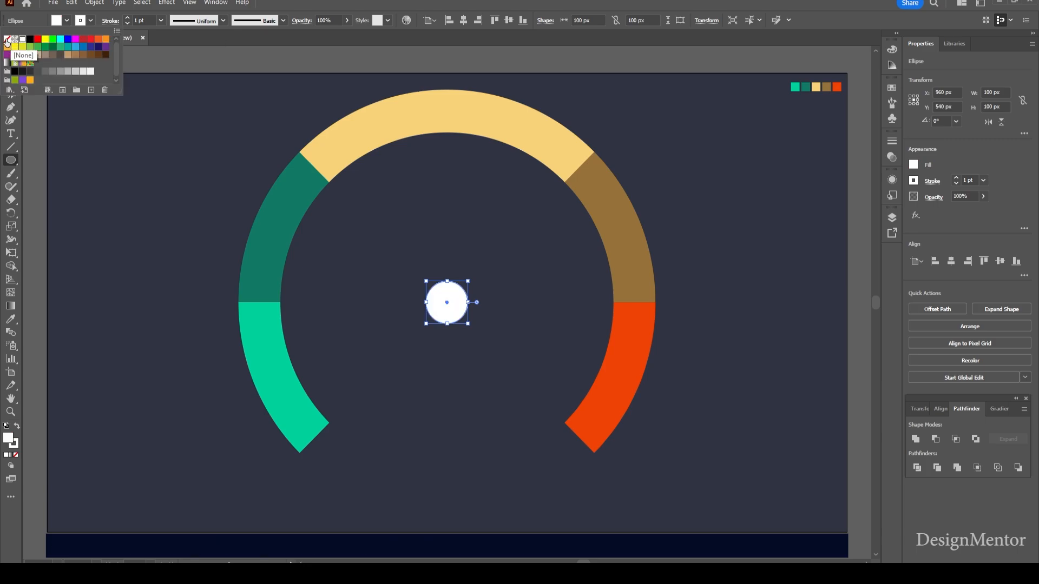
{"action": "left_click", "coordinate": [10, 41]}
{"action": "key", "text": "v"}
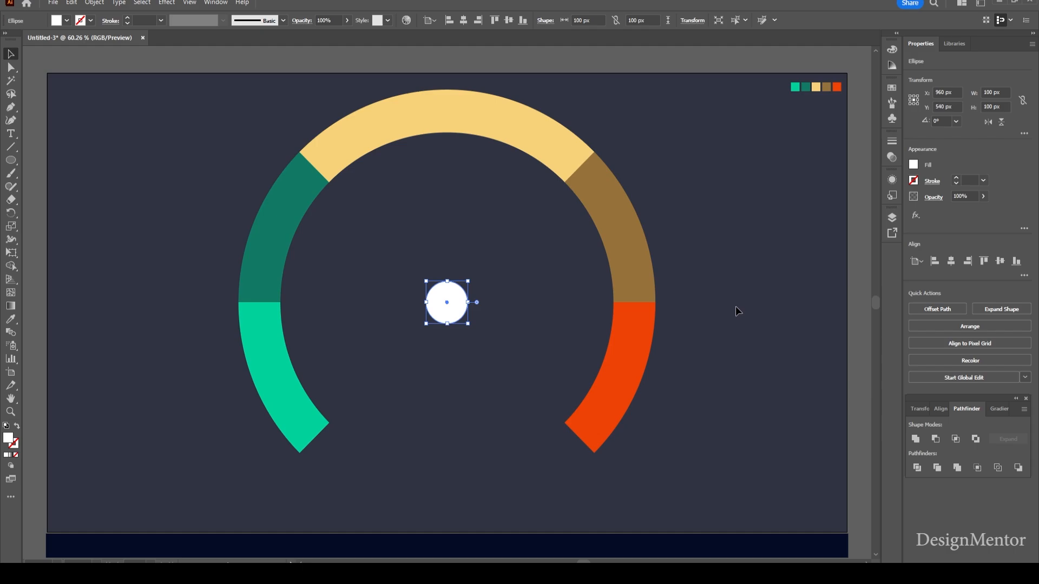
{"action": "left_click", "coordinate": [735, 306]}
- Paste a copy of the white centre circle in front and resize it to 120 × 120 px
{"action": "left_click", "coordinate": [441, 294]}
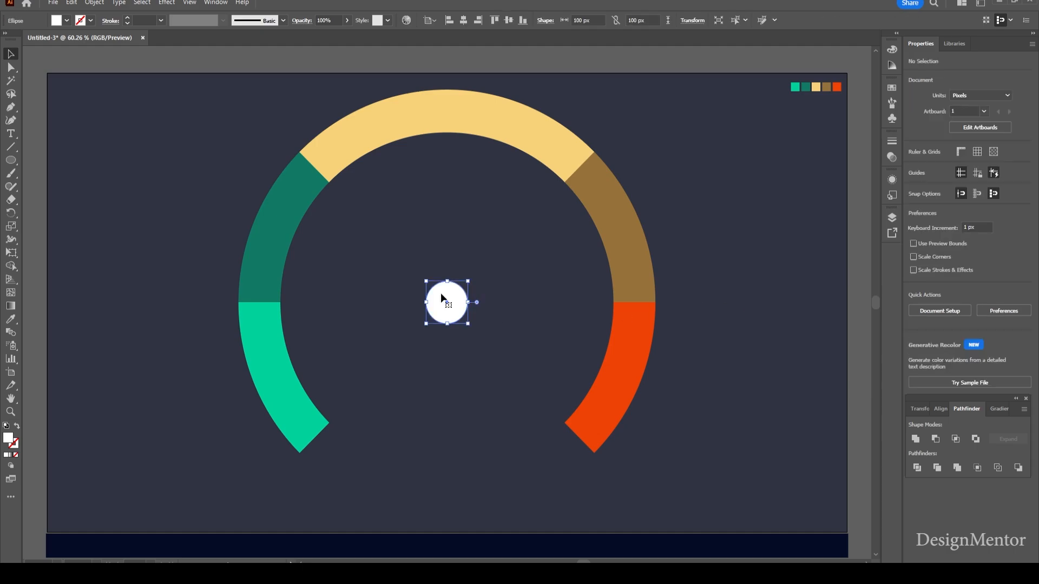
{"action": "left_click", "coordinate": [72, 3]}
{"action": "left_click", "coordinate": [90, 57]}
{"action": "left_click", "coordinate": [71, 3]}
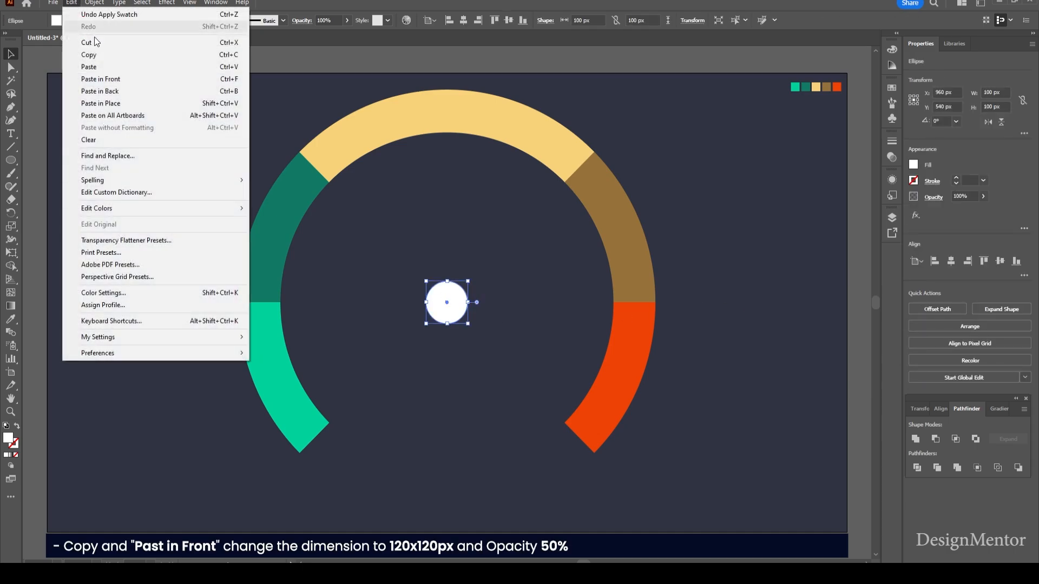
{"action": "left_click", "coordinate": [119, 79]}
{"action": "left_click", "coordinate": [1005, 91]}
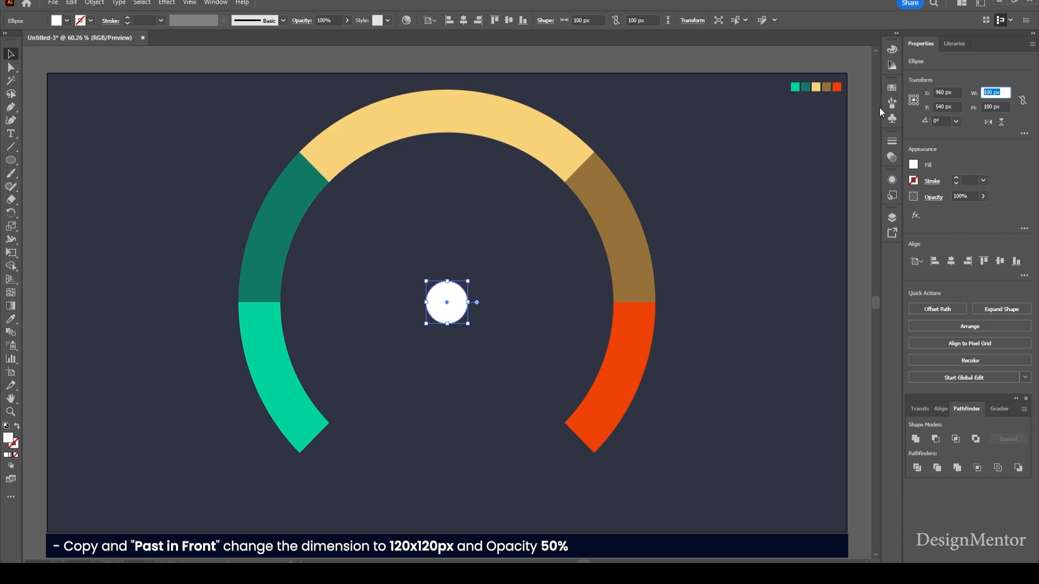
{"action": "type", "text": "220"}
{"action": "key", "text": "Tab"}
{"action": "type", "text": "120"}
{"action": "key", "text": "Return"}
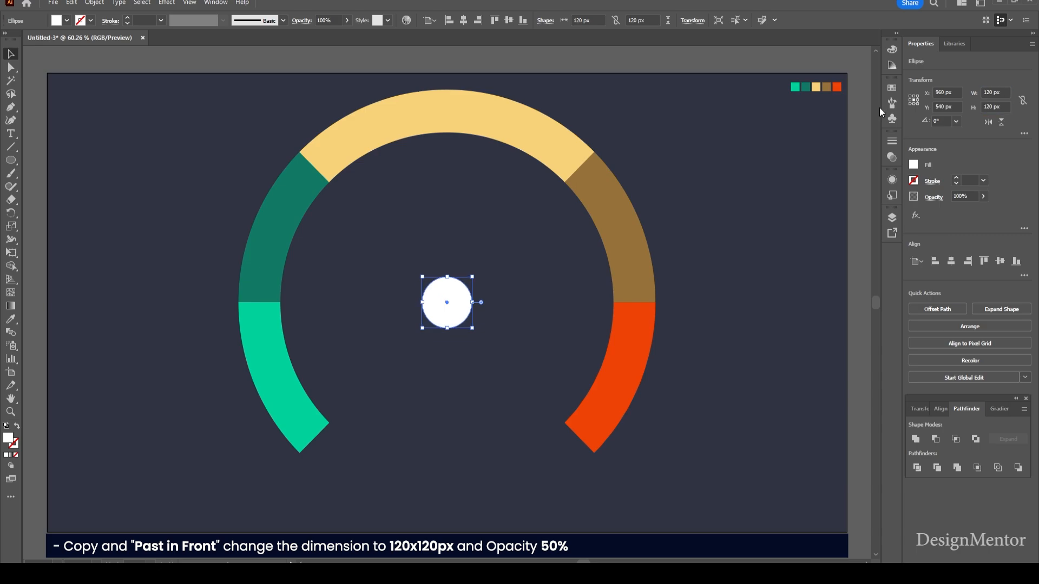
- Set the larger centre circle's opacity to 50%
{"action": "left_click", "coordinate": [327, 20]}
{"action": "type", "text": "50"}
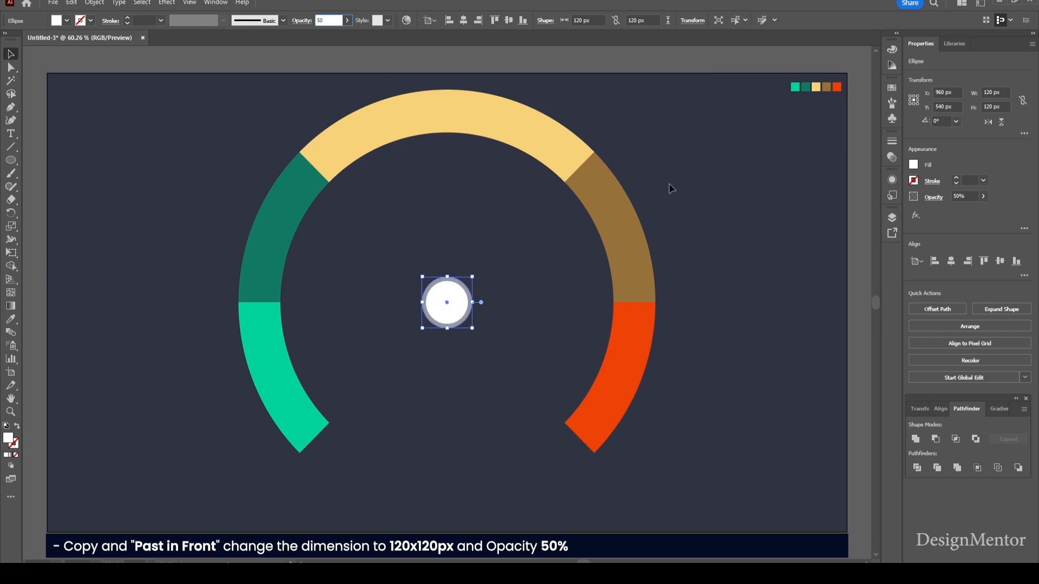
{"action": "left_click", "coordinate": [687, 183]}
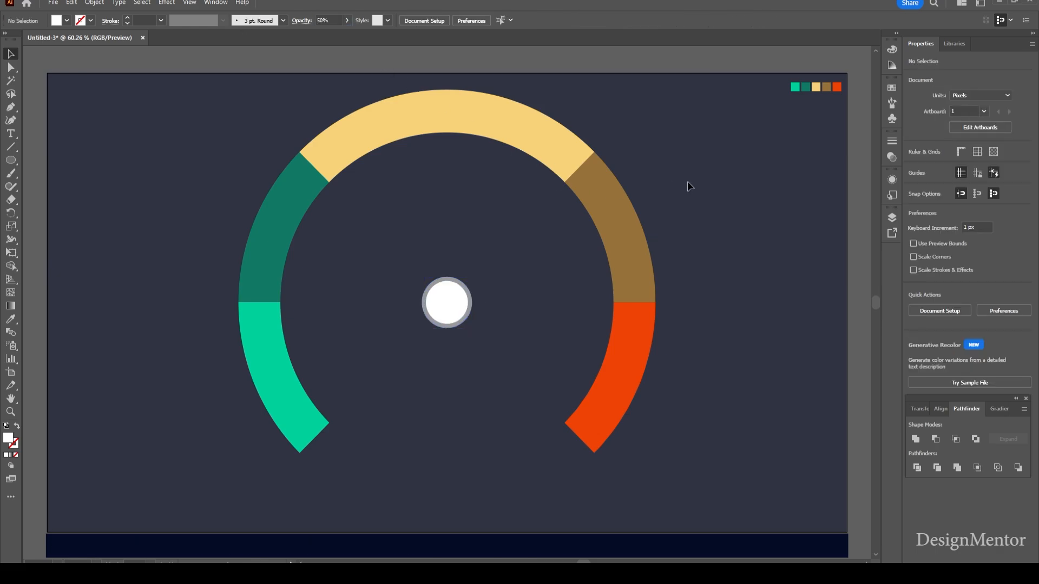
- Draw a vertical line about 309 px long upward from the centre circle and give it a white stroke
{"action": "left_click", "coordinate": [11, 148]}
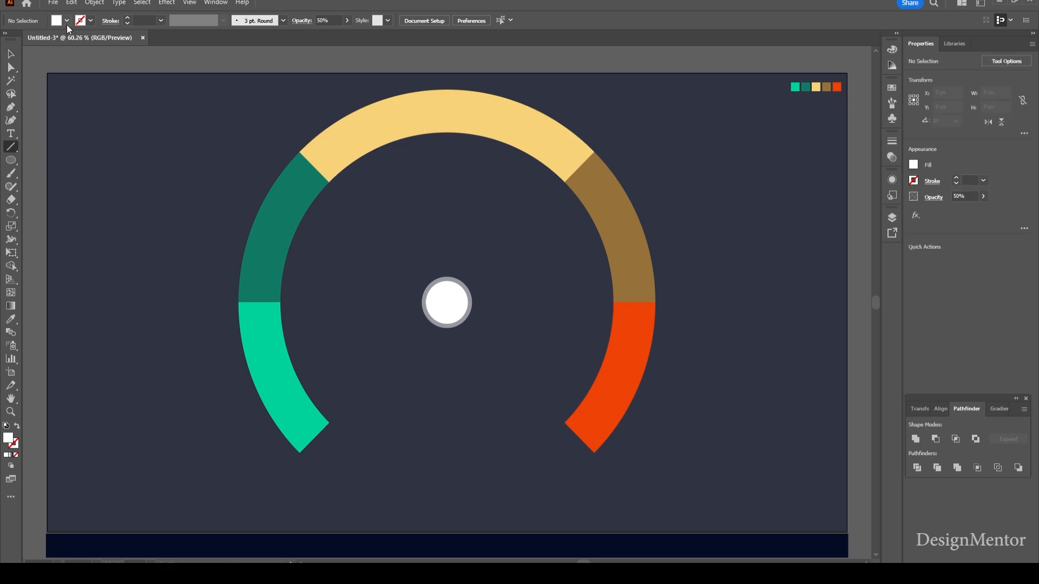
{"action": "left_click_drag", "start_coordinate": [447, 301], "coordinate": [447, 168]}
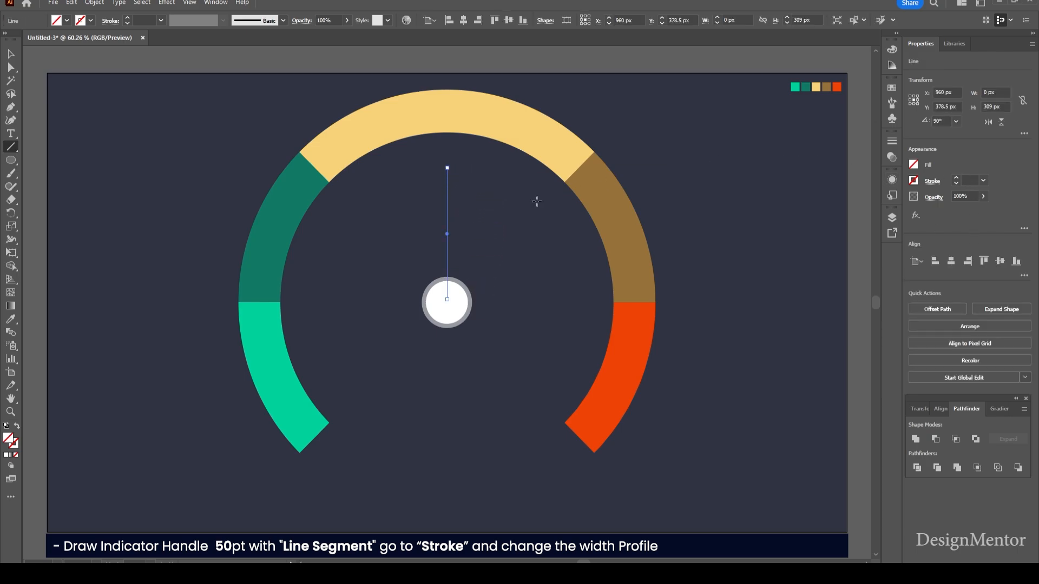
{"action": "left_click", "coordinate": [91, 21]}
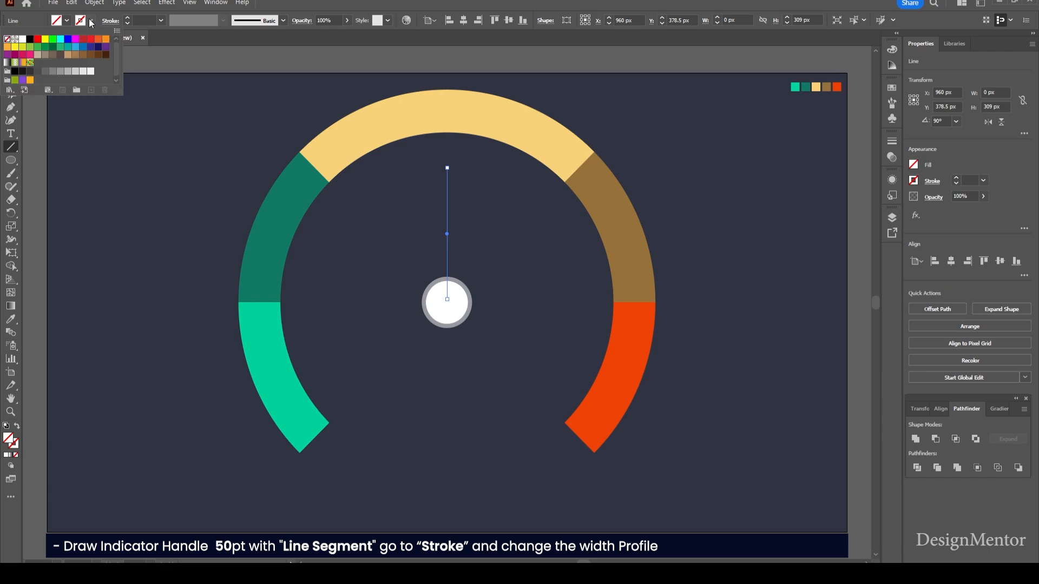
{"action": "left_click", "coordinate": [24, 42]}
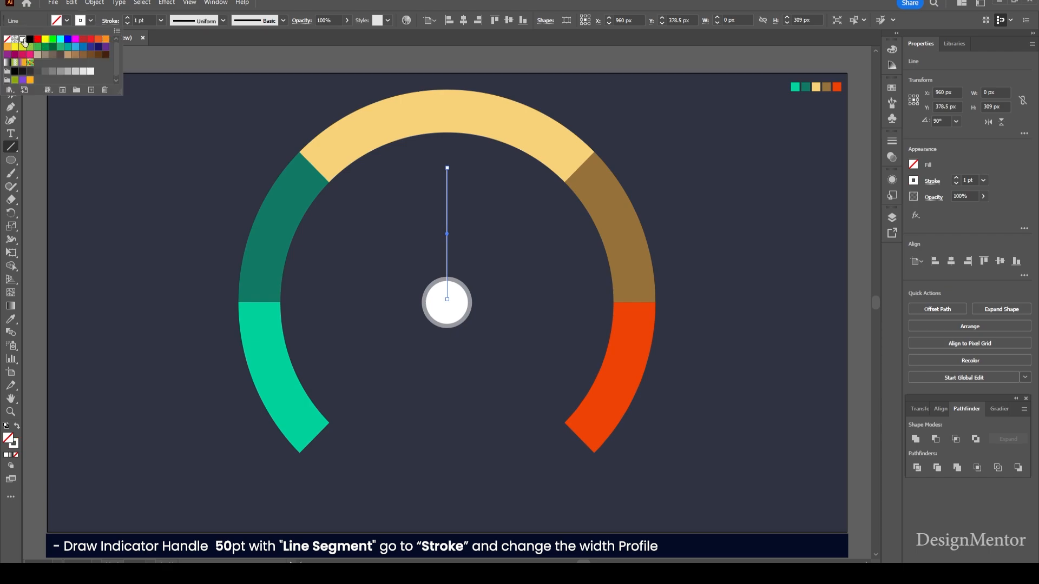
- Set the line's stroke weight to 50 pt and apply the tapered width profile, making a pointed needle
{"action": "left_click", "coordinate": [977, 180]}
{"action": "type", "text": "50"}
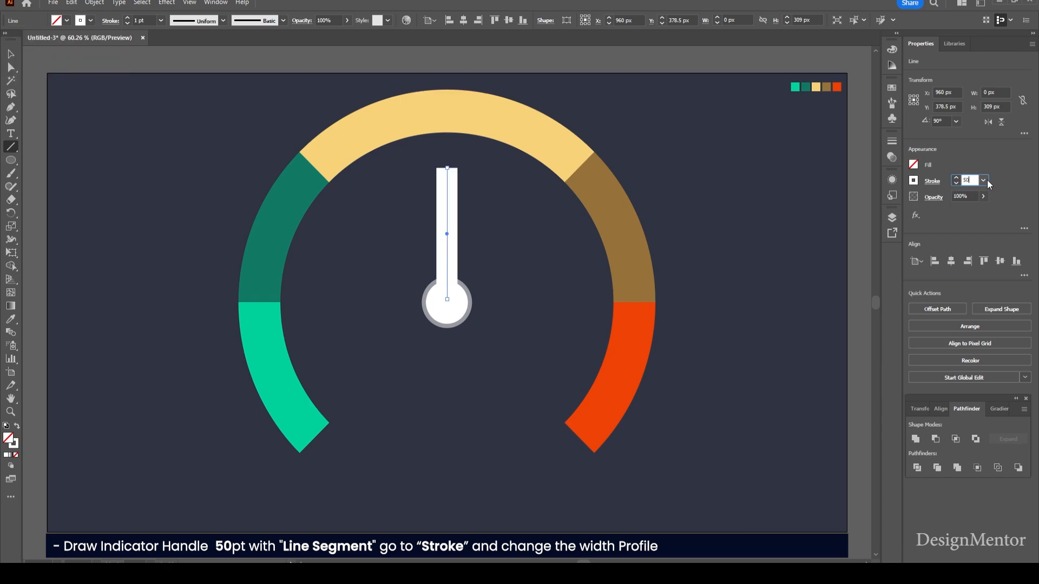
{"action": "type", "text": "v"}
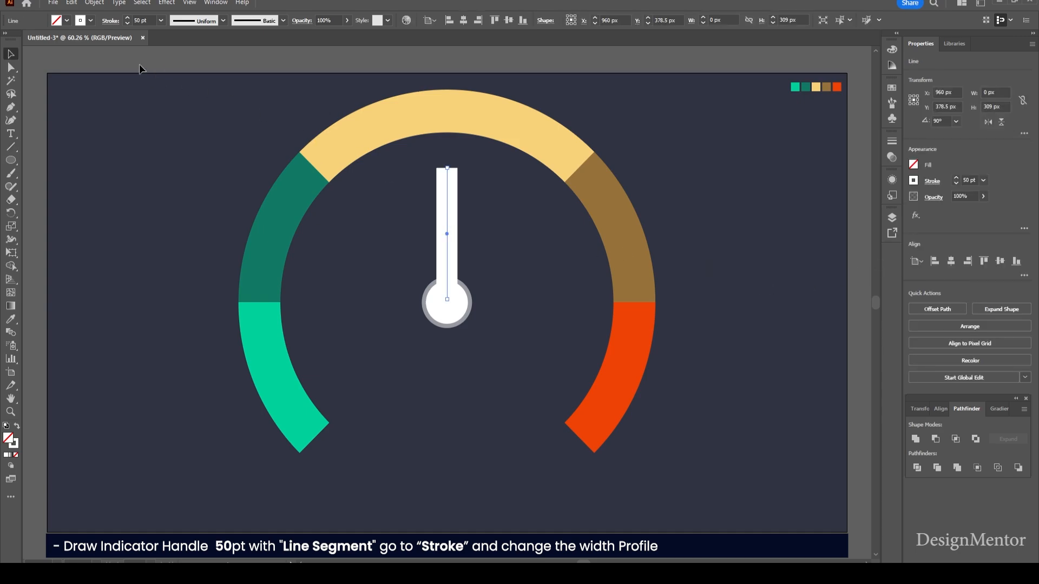
{"action": "left_click", "coordinate": [111, 24]}
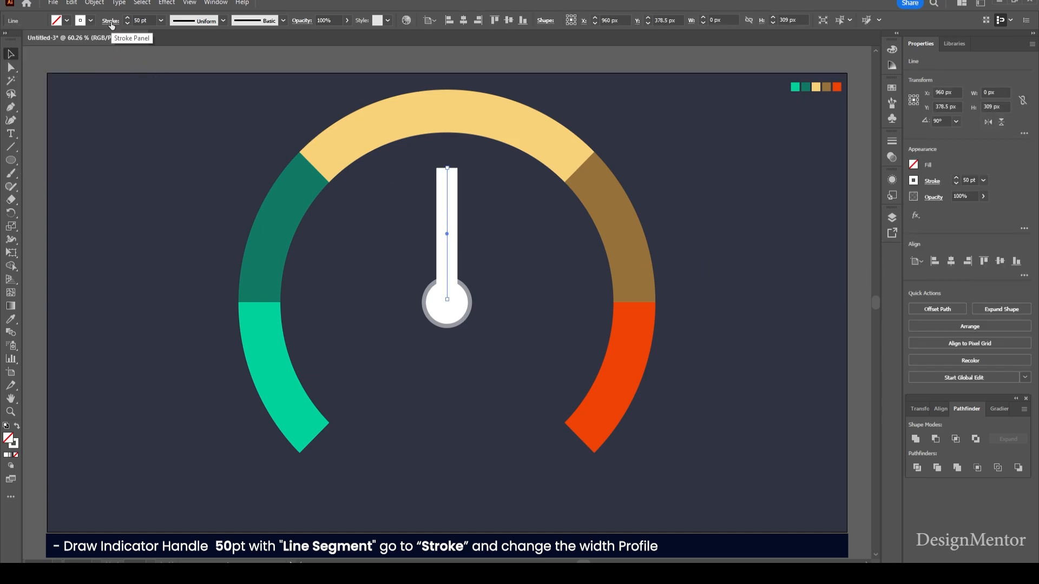
{"action": "left_click", "coordinate": [180, 20]}
{"action": "left_click", "coordinate": [188, 107]}
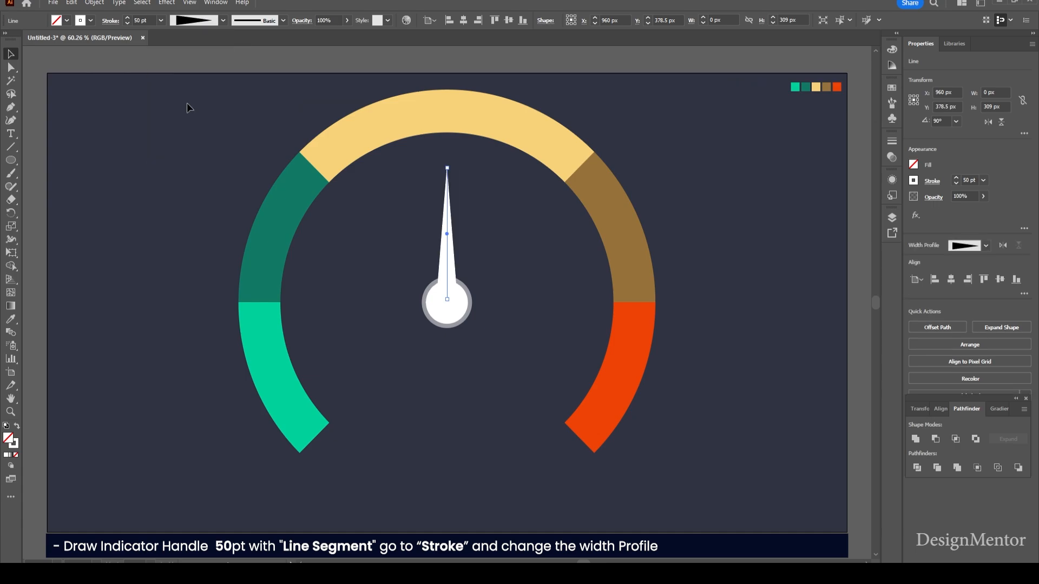
{"action": "left_click", "coordinate": [748, 242]}
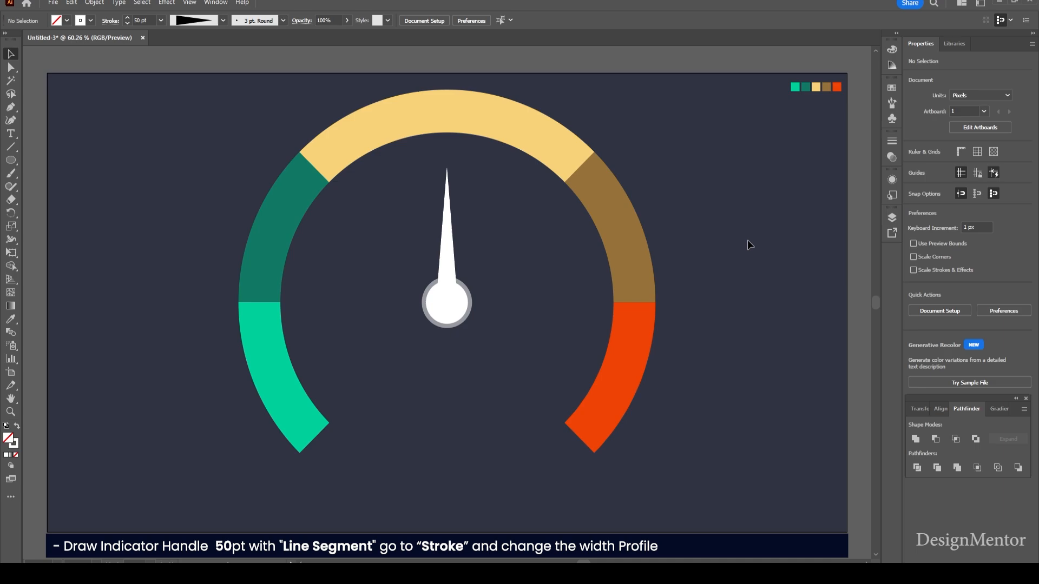
- Place a text object beside the lower end of the bright green segment in 40 pt Open Sans SemiBold
{"action": "left_click", "coordinate": [11, 133]}
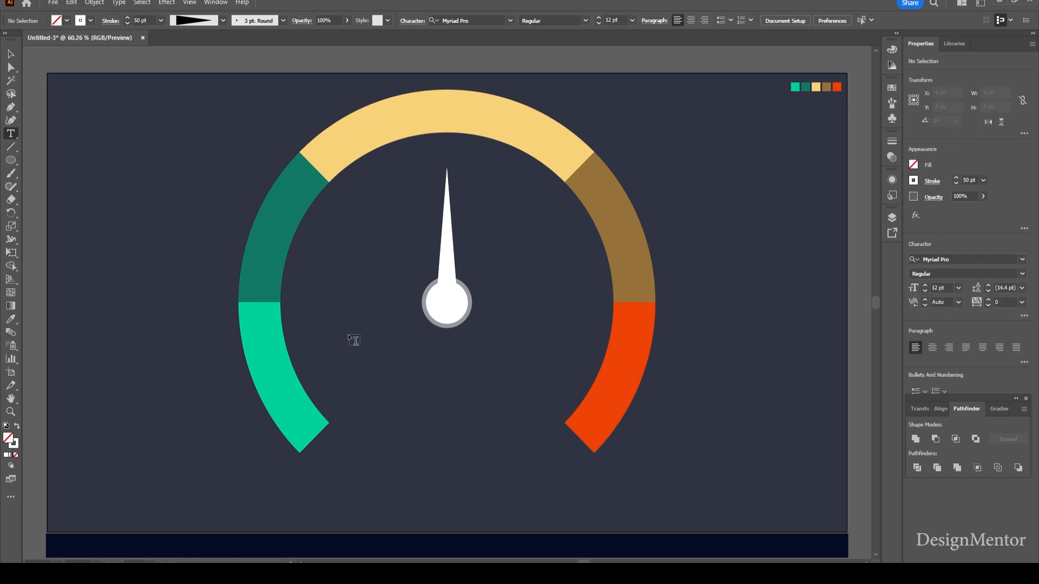
{"action": "left_click", "coordinate": [346, 420]}
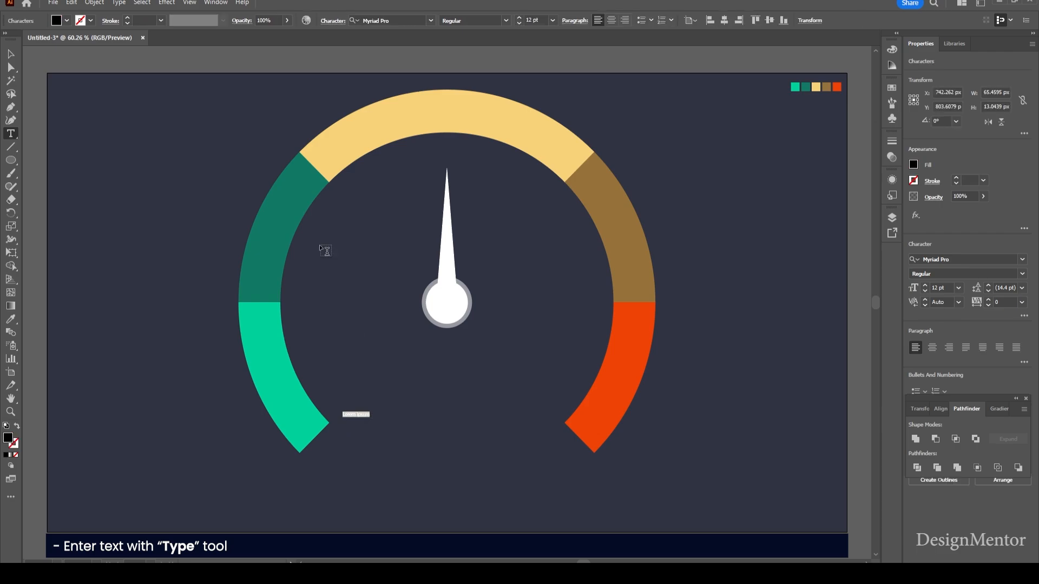
{"action": "left_click", "coordinate": [939, 287]}
{"action": "type", "text": "40"}
{"action": "key", "text": "Return"}
{"action": "left_click", "coordinate": [953, 259]}
{"action": "type", "text": "open"}
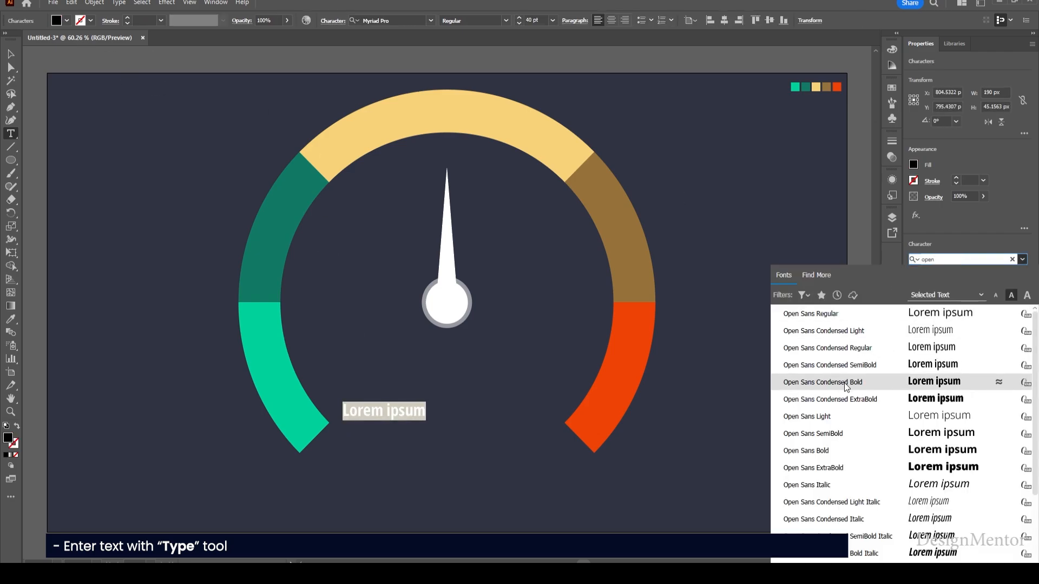
{"action": "left_click", "coordinate": [828, 434]}
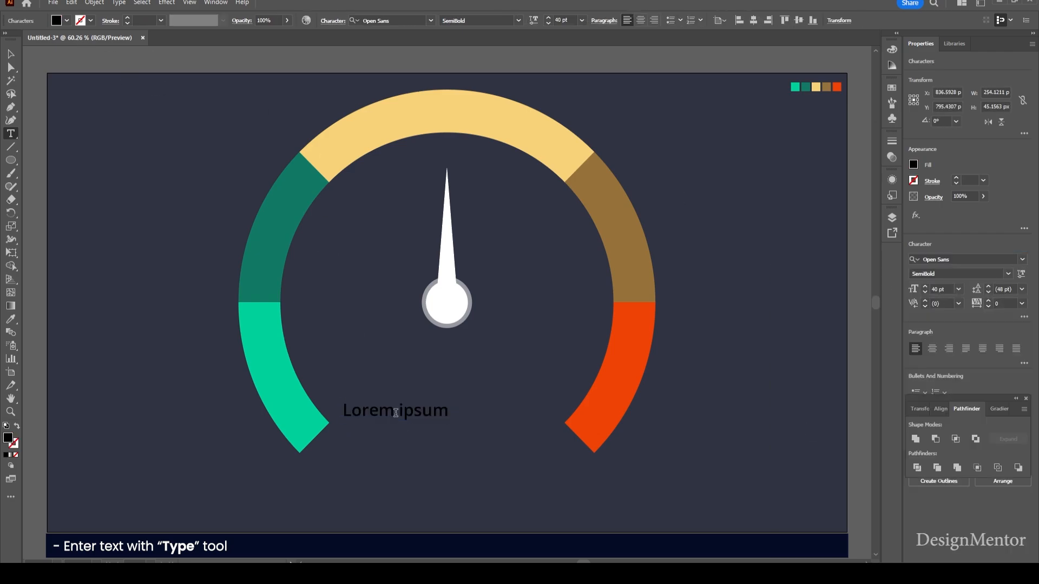
- Colour the text white and replace it with "0%", with the percent sign reduced to 30 pt
{"action": "left_click", "coordinate": [67, 20]}
{"action": "left_click", "coordinate": [22, 39]}
{"action": "type", "text": "0%"}
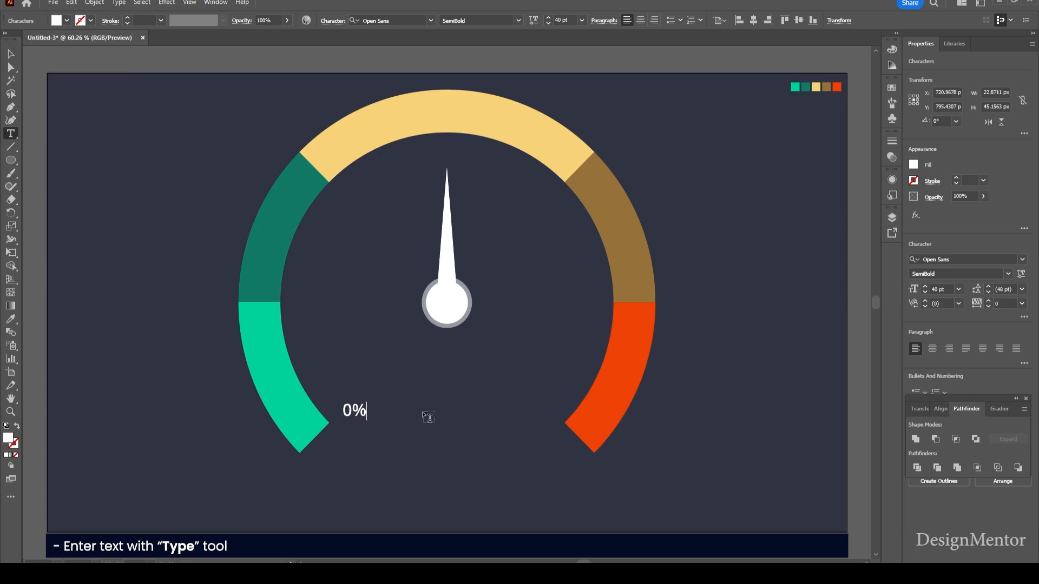
{"action": "key", "text": "shift+Left"}
{"action": "key", "text": "Return"}
{"action": "key", "text": "Escape"}
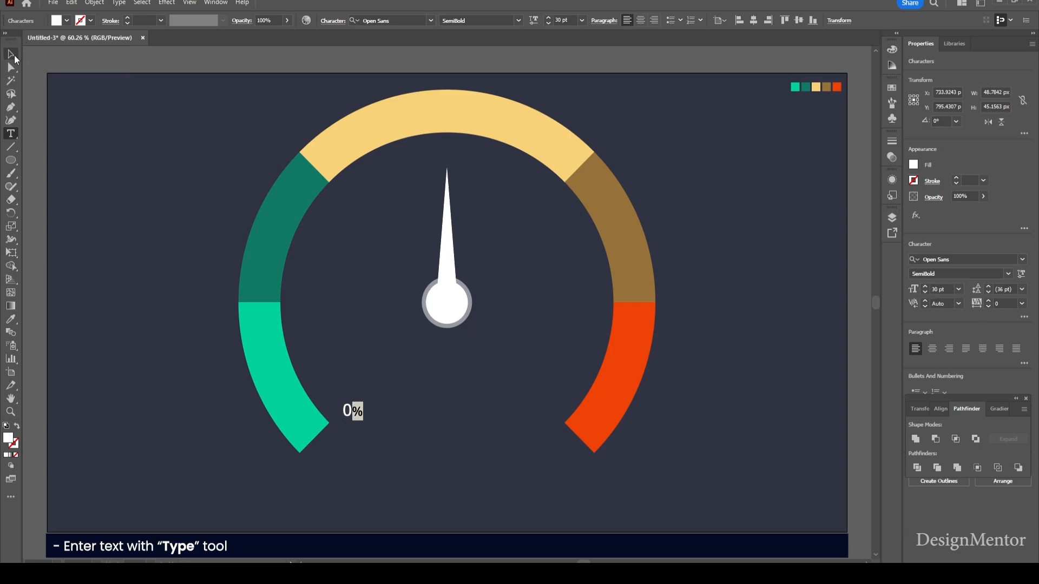
- Nudge the 0% label into position beside the lower end of the bright green segment
{"action": "key", "text": "shift+Down"}
{"action": "key", "text": "shift+Down"}
{"action": "key", "text": "shift+Down"}
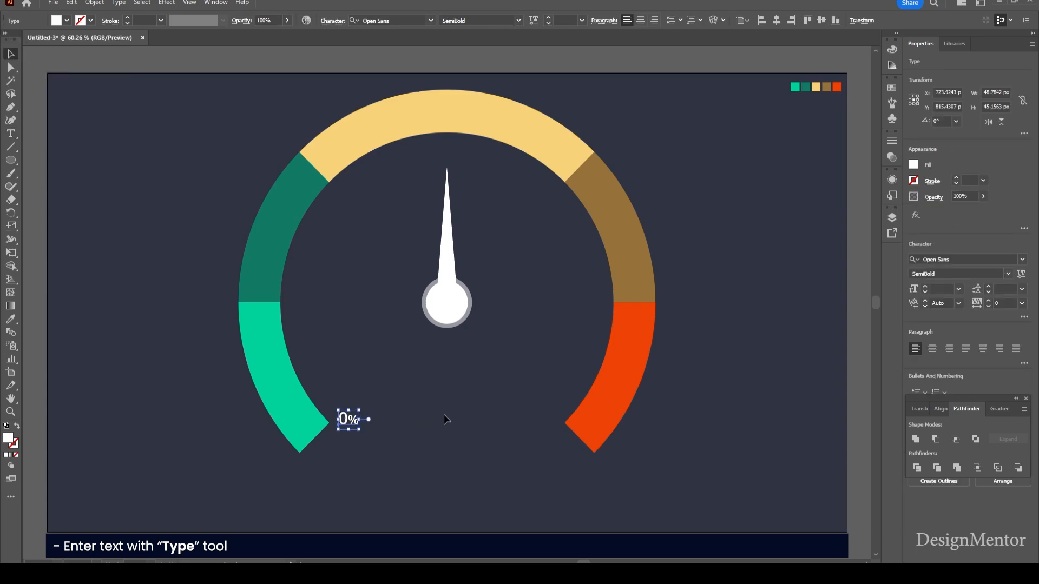
{"action": "key", "text": "shift+Up"}
{"action": "key", "text": "shift+Up"}
- Copy the 0% label to the inside of the boundary between the two green segments and change it to 20%
{"action": "key", "text": "ctrl+c"}
{"action": "key", "text": "ctrl+f"}
{"action": "key", "text": "shift+Up"}
{"action": "key", "text": "shift+Up"}
{"action": "key", "text": "shift+Up"}
{"action": "key", "text": "shift+Up"}
{"action": "key", "text": "shift+Up"}
{"action": "key", "text": "shift+Up"}
{"action": "key", "text": "shift+Up"}
{"action": "left_click_drag", "start_coordinate": [349, 386], "coordinate": [304, 304]}
{"action": "double_click", "coordinate": [305, 304]}
{"action": "key", "text": "shift+Left"}
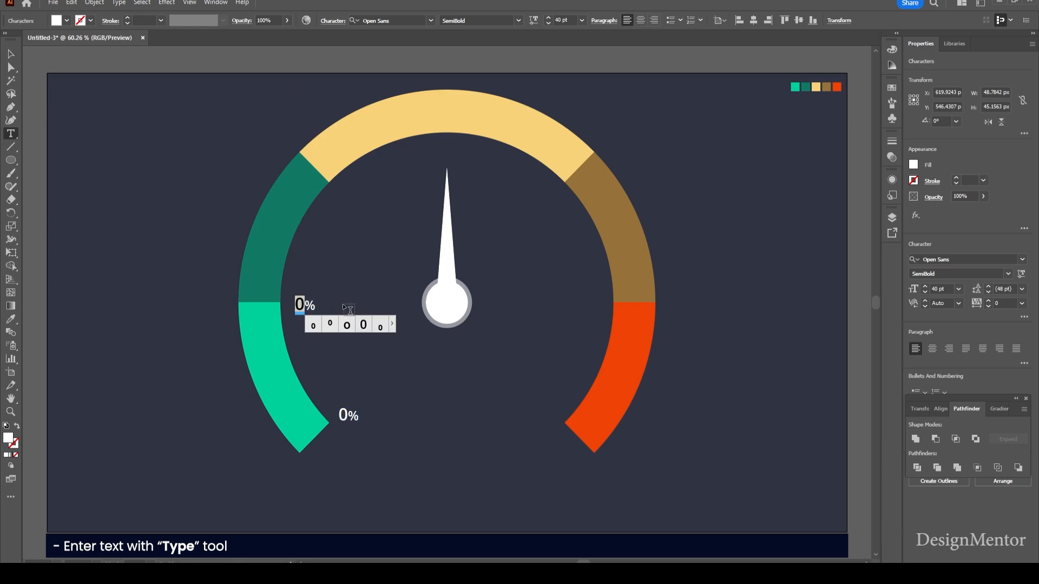
{"action": "type", "text": "20"}
{"action": "key", "text": "Escape"}
- Copy the 20% label to the inside of the dark green and yellow boundary and change it to 40%
{"action": "left_click_drag", "start_coordinate": [322, 307], "coordinate": [545, 199], "text": "alt"}
{"action": "double_click", "coordinate": [366, 198]}
{"action": "key", "text": "Left"}
{"action": "key", "text": "shift+Left"}
{"action": "type", "text": "4"}
{"action": "key", "text": "Escape"}
- Change the label copy inside the yellow and brown boundary to 60%
{"action": "double_click", "coordinate": [536, 196]}
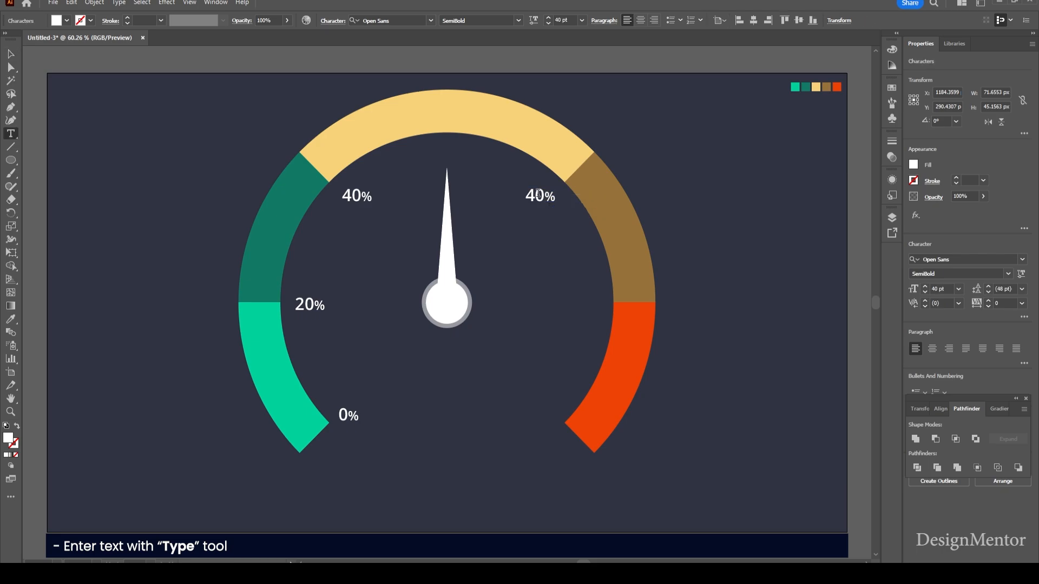
{"action": "key", "text": "Left"}
{"action": "key", "text": "shift+Left"}
{"action": "type", "text": "6"}
{"action": "key", "text": "Escape"}
- Duplicate the 20% label and move the copy about 660 px horizontally to the brown and orange-red boundary
{"action": "left_click", "coordinate": [309, 312]}
{"action": "key", "text": "alt+shift+Right"}
{"action": "key", "text": "alt+shift+Right"}
{"action": "key", "text": "alt+shift+Right"}
{"action": "key", "text": "alt+shift+Right"}
{"action": "key", "text": "alt+shift+Right"}
{"action": "key", "text": "alt+shift+Right"}
{"action": "key", "text": "alt+shift+Right"}
{"action": "key", "text": "alt+shift+Right"}
{"action": "key", "text": "alt+shift+Right"}
{"action": "key", "text": "alt+shift+Right"}
{"action": "key", "text": "alt+shift+Right"}
{"action": "key", "text": "alt+shift+Right"}
{"action": "key", "text": "alt+shift+Right"}
{"action": "key", "text": "alt+shift+Right"}
{"action": "key", "text": "alt+shift+Right"}
{"action": "key", "text": "alt+shift+Right"}
{"action": "key", "text": "alt+shift+Right"}
{"action": "key", "text": "alt+shift+Right"}
{"action": "key", "text": "alt+shift+Right"}
{"action": "key", "text": "alt+shift+Right"}
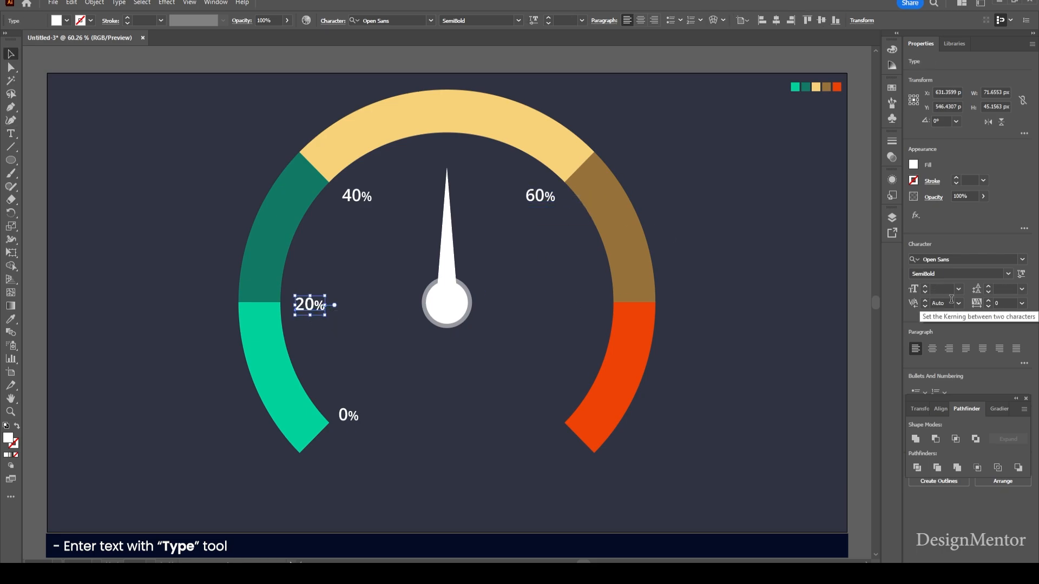
{"action": "key", "text": "shift+Right"}
{"action": "key", "text": "shift+Right"}
{"action": "key", "text": "shift+Right"}
{"action": "key", "text": "shift+Right"}
{"action": "key", "text": "shift+Right"}
{"action": "key", "text": "shift+Right"}
{"action": "key", "text": "shift+Right"}
{"action": "key", "text": "shift+Right"}
{"action": "key", "text": "shift+Right"}
{"action": "key", "text": "shift+Right"}
{"action": "key", "text": "shift+Right"}
{"action": "key", "text": "shift+Right"}
{"action": "key", "text": "shift+Right"}
{"action": "key", "text": "shift+Right"}
{"action": "key", "text": "shift+Right"}
{"action": "key", "text": "shift+Right"}
{"action": "key", "text": "shift+Right"}
{"action": "key", "text": "shift+Right"}
{"action": "key", "text": "shift+Right"}
{"action": "key", "text": "shift+Right"}
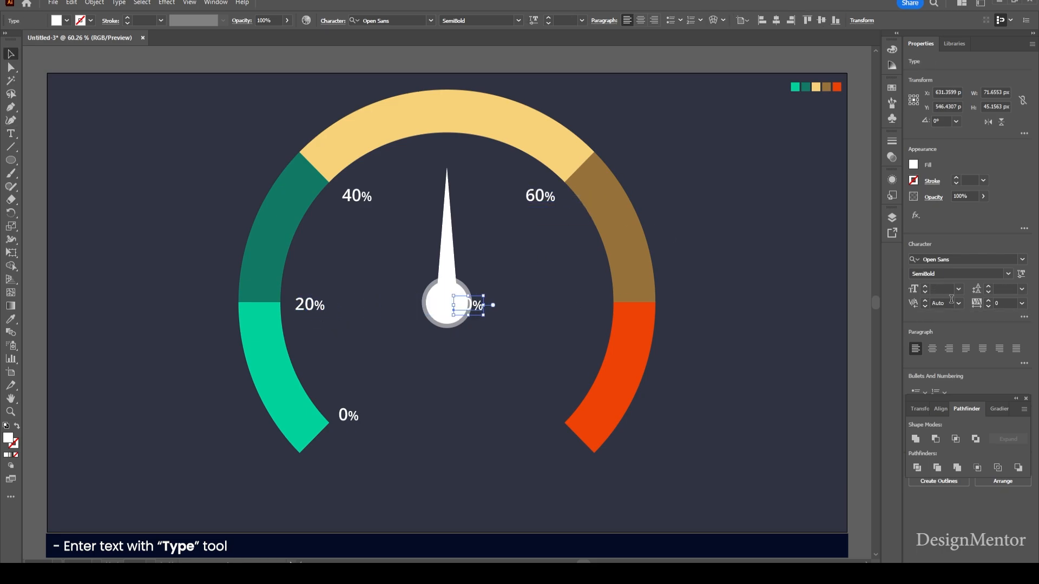
{"action": "key", "text": "shift+Right"}
{"action": "key", "text": "shift+Right"}
{"action": "key", "text": "shift+Right"}
{"action": "key", "text": "shift+Right"}
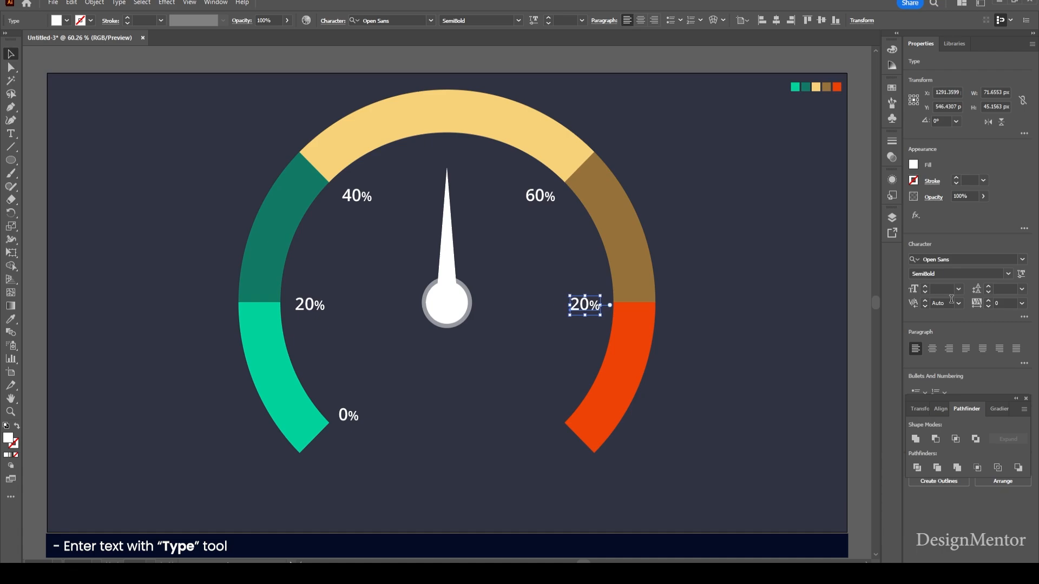
- Change the copied label inside the brown and orange-red boundary to 80%
{"action": "double_click", "coordinate": [578, 307]}
{"action": "left_click_drag", "start_coordinate": [579, 305], "coordinate": [570, 306]}
{"action": "type", "text": "8"}
{"action": "key", "text": "Escape"}
- Duplicate the 0% label and move the copy about 470 px horizontally to the lower end of the orange-red segment
{"action": "left_click", "coordinate": [347, 416]}
{"action": "key", "text": "alt+shift+Right"}
{"action": "key", "text": "shift+Right"}
{"action": "key", "text": "shift+Right"}
{"action": "key", "text": "shift+Right"}
{"action": "key", "text": "shift+Right"}
{"action": "key", "text": "shift+Right"}
{"action": "key", "text": "shift+Right"}
{"action": "key", "text": "shift+Right"}
{"action": "key", "text": "shift+Right"}
{"action": "key", "text": "shift+Right"}
{"action": "key", "text": "shift+Right"}
{"action": "key", "text": "shift+Right"}
{"action": "key", "text": "shift+Right"}
{"action": "key", "text": "shift+Right"}
{"action": "key", "text": "shift+Right"}
{"action": "key", "text": "shift+Right"}
{"action": "key", "text": "shift+Right"}
{"action": "key", "text": "shift+Right"}
{"action": "key", "text": "shift+Right"}
{"action": "key", "text": "shift+Right"}
{"action": "key", "text": "shift+Right"}
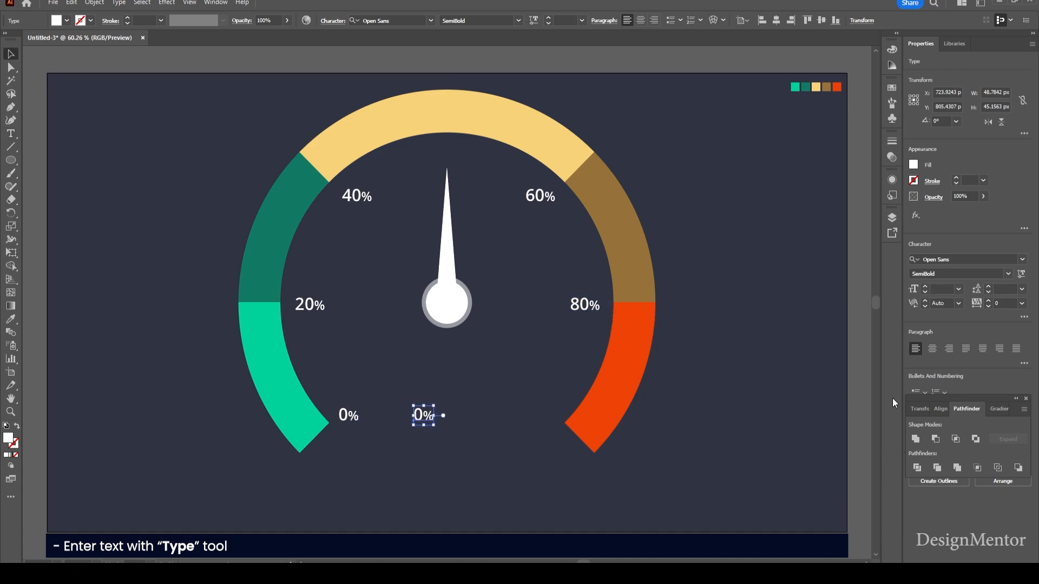
{"action": "key", "text": "shift+Right"}
{"action": "key", "text": "shift+Right"}
{"action": "key", "text": "shift+Right"}
{"action": "key", "text": "shift+Right"}
{"action": "key", "text": "shift+Right"}
{"action": "key", "text": "shift+Right"}
{"action": "key", "text": "shift+Right"}
{"action": "key", "text": "shift+Right"}
{"action": "key", "text": "shift+Right"}
{"action": "key", "text": "shift+Right"}
{"action": "key", "text": "shift+Right"}
{"action": "key", "text": "shift+Right"}
{"action": "key", "text": "shift+Right"}
{"action": "key", "text": "shift+Right"}
{"action": "key", "text": "shift+Right"}
{"action": "key", "text": "shift+Right"}
{"action": "key", "text": "shift+Right"}
{"action": "key", "text": "shift+Right"}
{"action": "key", "text": "shift+Right"}
{"action": "key", "text": "shift+Right"}
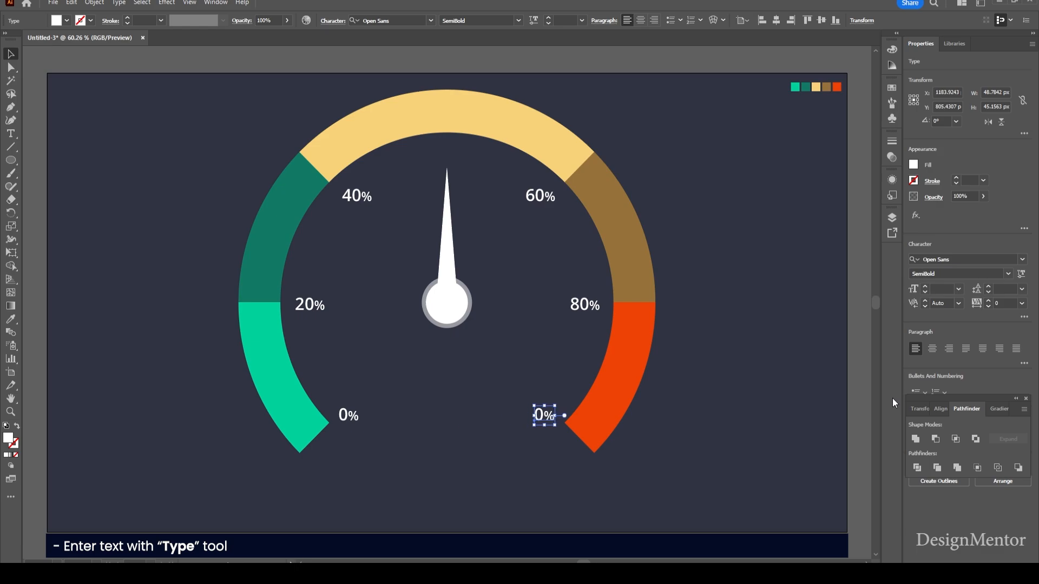
- Change the copied 0% label to 100% and shift it about 50 px away from the orange-red segment
{"action": "double_click", "coordinate": [540, 416]}
{"action": "left_click_drag", "start_coordinate": [545, 415], "coordinate": [534, 415]}
{"action": "type", "text": "100"}
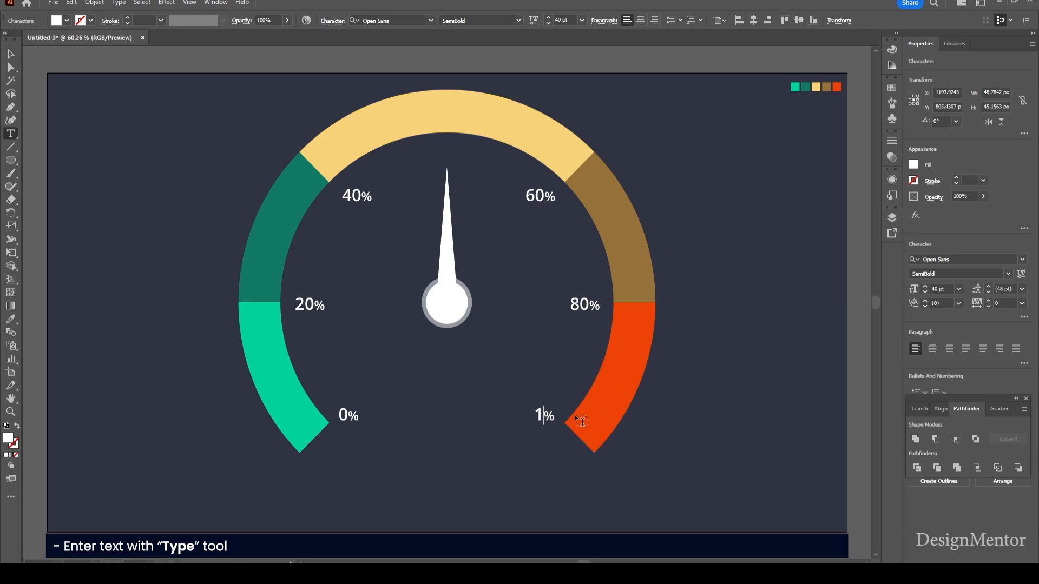
{"action": "key", "text": "shift+Left"}
{"action": "key", "text": "shift+Left"}
{"action": "key", "text": "shift+Left"}
{"action": "key", "text": "shift+Left"}
{"action": "key", "text": "shift+Left"}
{"action": "left_click", "coordinate": [681, 410]}
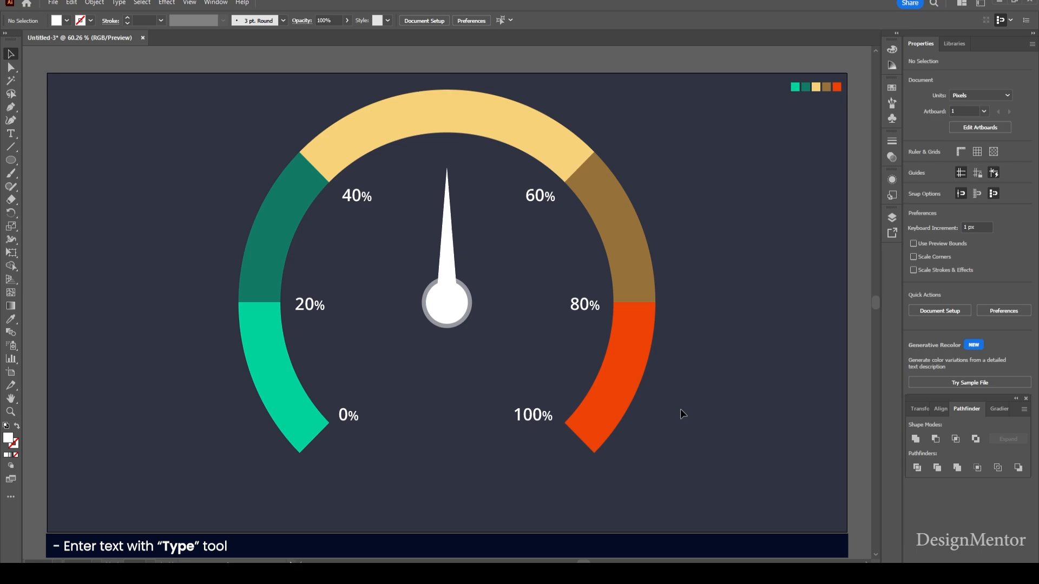
- Draw a vertical tick line about 53 px long, with no fill and a dark stroke, on the yellow segment directly above the needle
{"action": "left_click", "coordinate": [11, 146]}
{"action": "left_click", "coordinate": [66, 21]}
{"action": "left_click", "coordinate": [7, 39]}
{"action": "left_click", "coordinate": [90, 21]}
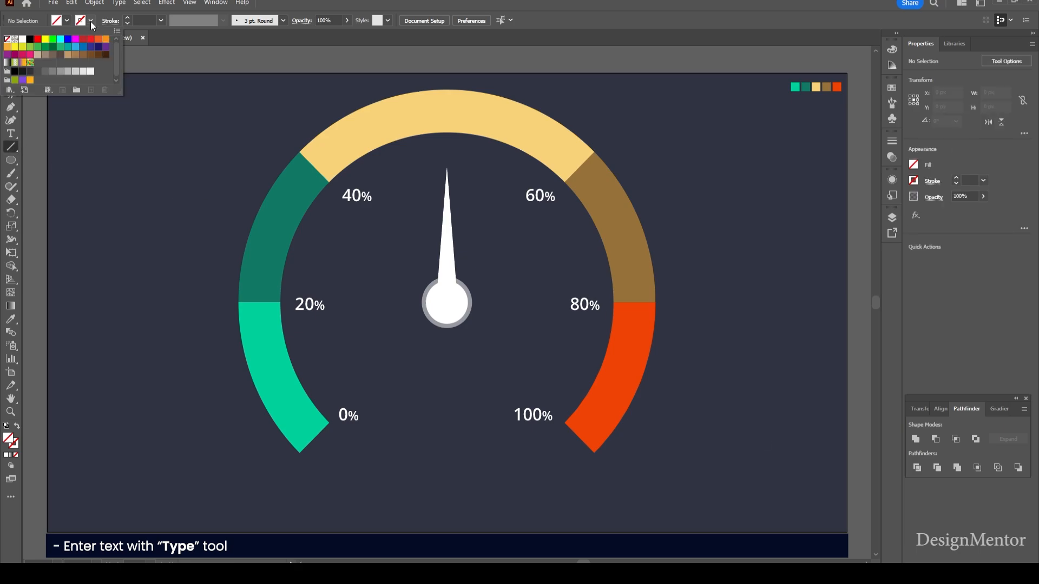
{"action": "left_click", "coordinate": [30, 72]}
{"action": "left_click_drag", "start_coordinate": [447, 98], "coordinate": [447, 120]}
{"action": "key", "text": "v"}
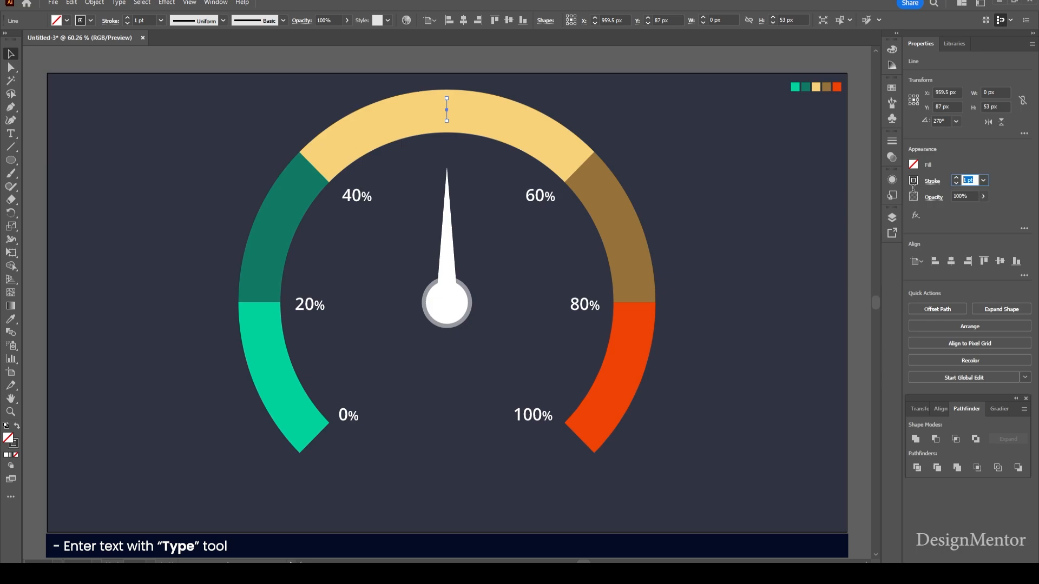
- Set the tick line's stroke to 2 pt and change its colour to grey
{"action": "left_click", "coordinate": [956, 178]}
{"action": "left_click", "coordinate": [90, 21]}
{"action": "left_click", "coordinate": [587, 91]}
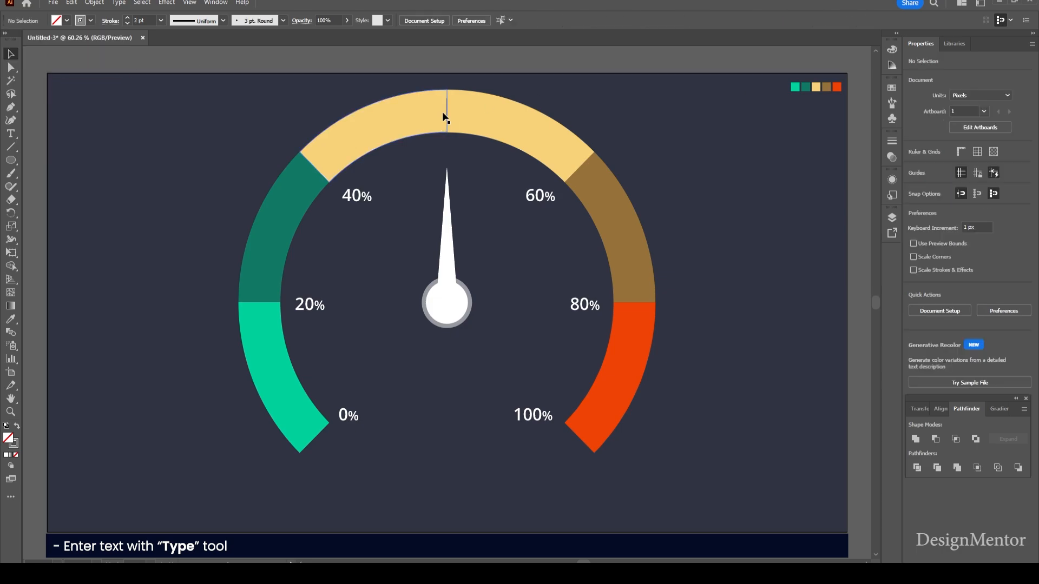
{"action": "left_click", "coordinate": [446, 116]}
{"action": "left_click", "coordinate": [725, 228]}
- Create a copy of the tick line rotated 6° about the hub's centre
{"action": "left_click", "coordinate": [447, 117]}
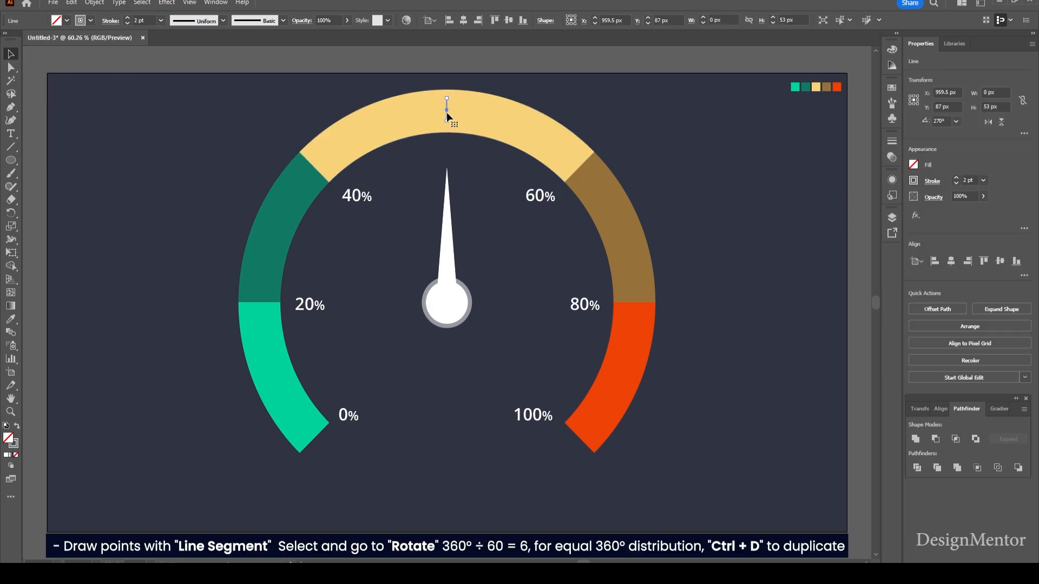
{"action": "key", "text": "r"}
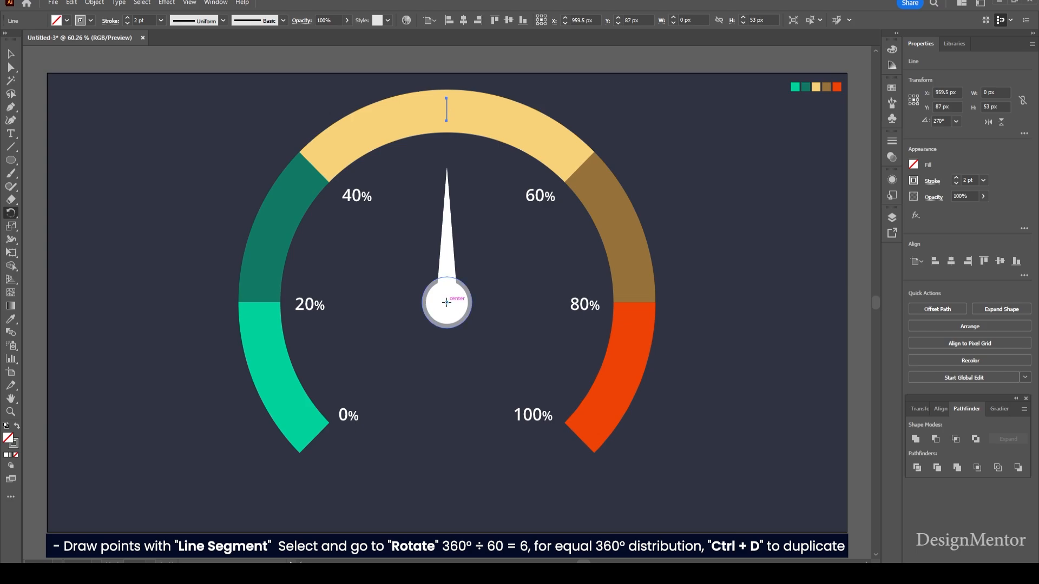
{"action": "left_click", "coordinate": [445, 304], "text": "alt"}
{"action": "left_click", "coordinate": [499, 188]}
- Repeat the 6° rotated copy until tick lines run all the way around the circle
{"action": "key", "text": "ctrl+d"}
{"action": "key", "text": "ctrl+d"}
{"action": "key", "text": "ctrl+d"}
{"action": "key", "text": "ctrl+d"}
{"action": "key", "text": "ctrl+d"}
{"action": "key", "text": "ctrl+d"}
{"action": "key", "text": "ctrl+d"}
{"action": "key", "text": "ctrl+d"}
{"action": "key", "text": "ctrl+d"}
{"action": "key", "text": "ctrl+d"}
{"action": "key", "text": "ctrl+d"}
{"action": "key", "text": "ctrl+d"}
{"action": "key", "text": "ctrl+d"}
{"action": "key", "text": "ctrl+d"}
{"action": "key", "text": "ctrl+d"}
{"action": "key", "text": "ctrl+d"}
{"action": "key", "text": "ctrl+d"}
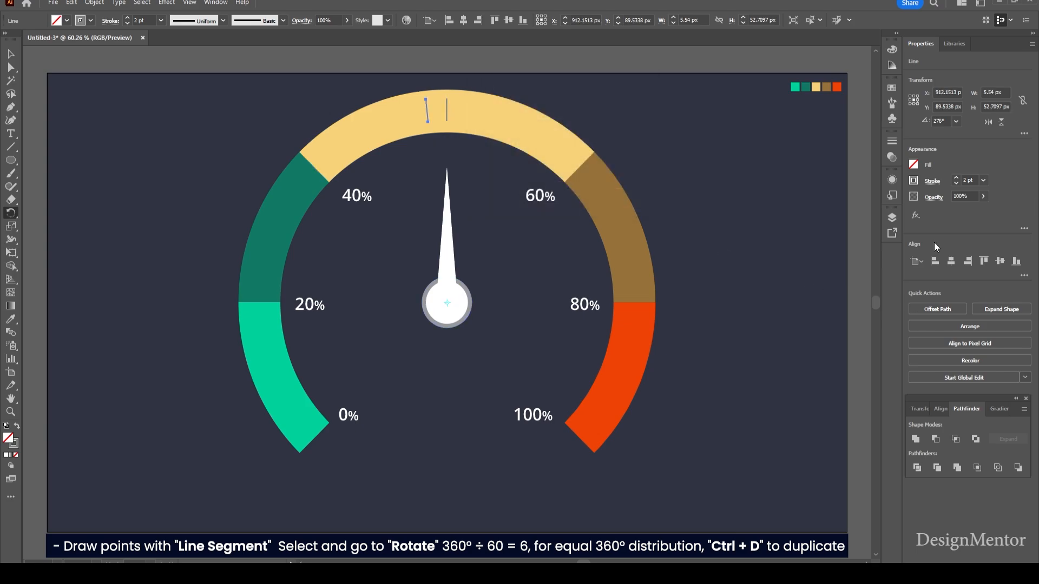
{"action": "key", "text": "ctrl+d"}
{"action": "key", "text": "ctrl+d"}
{"action": "key", "text": "ctrl+d"}
{"action": "key", "text": "ctrl+d"}
{"action": "key", "text": "ctrl+d"}
{"action": "key", "text": "ctrl+d"}
{"action": "key", "text": "ctrl+d"}
{"action": "key", "text": "ctrl+d"}
{"action": "key", "text": "ctrl+d"}
{"action": "key", "text": "ctrl+d"}
{"action": "key", "text": "ctrl+d"}
{"action": "key", "text": "ctrl+d"}
{"action": "key", "text": "ctrl+d"}
{"action": "key", "text": "ctrl+d"}
{"action": "key", "text": "ctrl+d"}
{"action": "key", "text": "ctrl+d"}
{"action": "key", "text": "ctrl+d"}
{"action": "key", "text": "ctrl+d"}
{"action": "key", "text": "ctrl+d"}
{"action": "key", "text": "ctrl+d"}
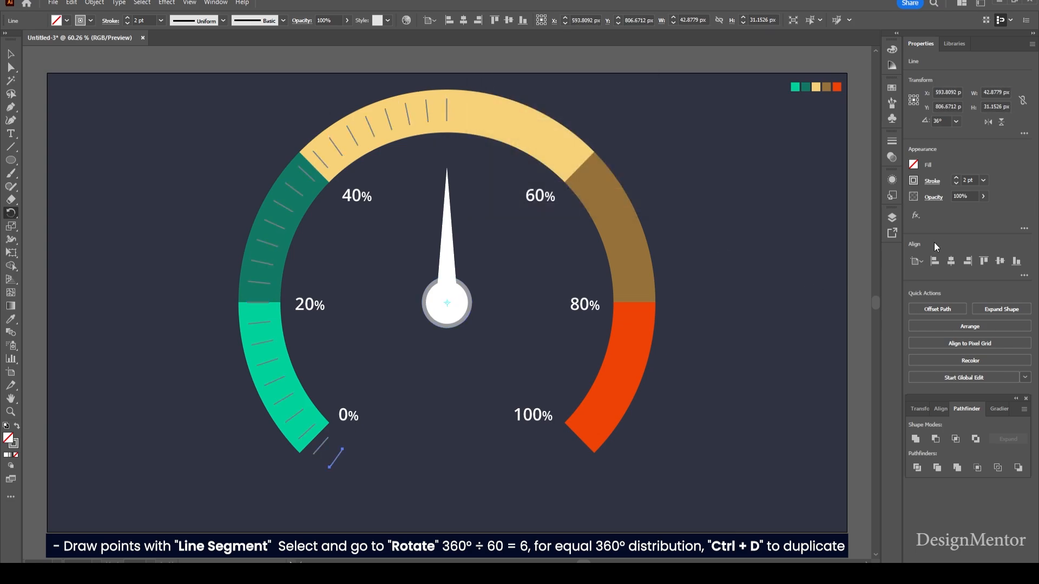
{"action": "key", "text": "ctrl+d"}
{"action": "key", "text": "ctrl+d"}
{"action": "key", "text": "ctrl+d"}
{"action": "key", "text": "ctrl+d"}
{"action": "key", "text": "ctrl+d"}
{"action": "key", "text": "ctrl+d"}
{"action": "key", "text": "ctrl+d"}
{"action": "key", "text": "ctrl+d"}
{"action": "key", "text": "ctrl+d"}
{"action": "key", "text": "ctrl+d"}
{"action": "key", "text": "ctrl+d"}
{"action": "key", "text": "ctrl+d"}
{"action": "key", "text": "ctrl+d"}
{"action": "key", "text": "ctrl+d"}
{"action": "key", "text": "ctrl+d"}
{"action": "key", "text": "ctrl+d"}
{"action": "key", "text": "ctrl+d"}
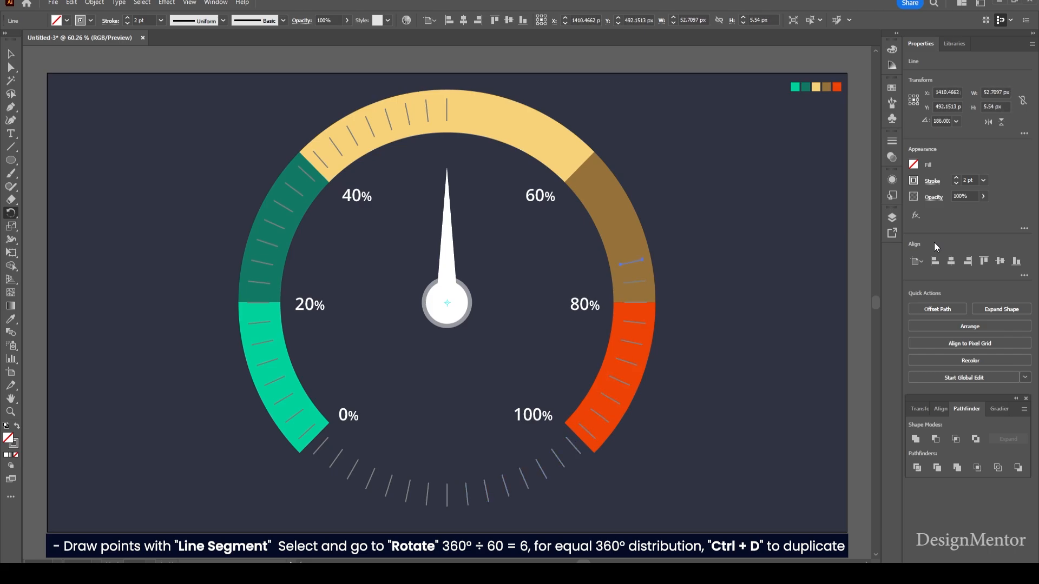
{"action": "key", "text": "c"}
{"action": "key", "text": "v"}
{"action": "left_click", "coordinate": [782, 314]}
- Delete all tick lines in the open gap of the arc between the bright green and orange-red ends
{"action": "left_click", "coordinate": [321, 445]}
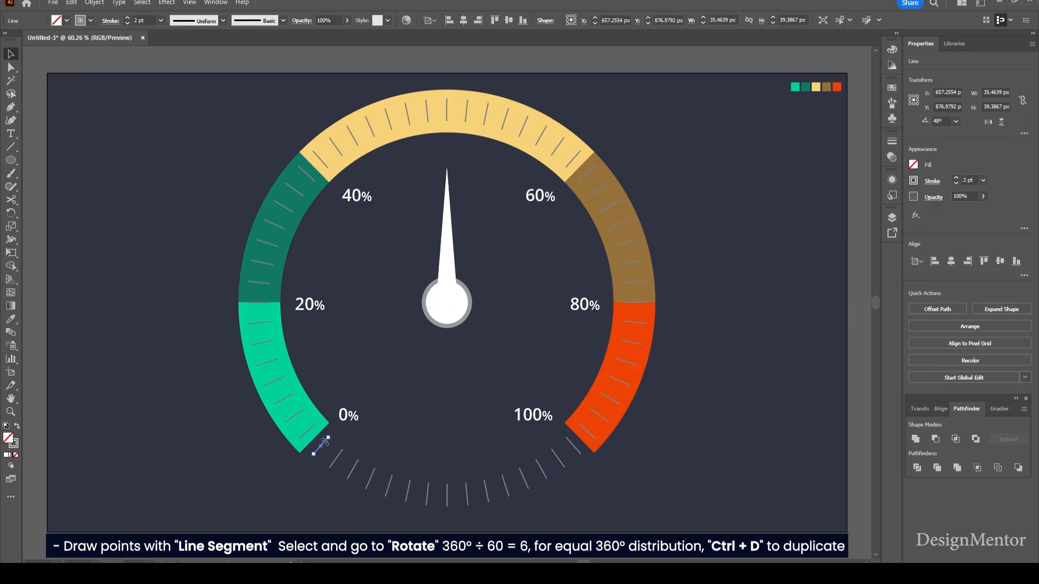
{"action": "key", "text": "Delete"}
{"action": "left_click", "coordinate": [574, 444]}
{"action": "key", "text": "Delete"}
{"action": "left_click_drag", "start_coordinate": [333, 450], "coordinate": [554, 495]}
{"action": "key", "text": "Delete"}
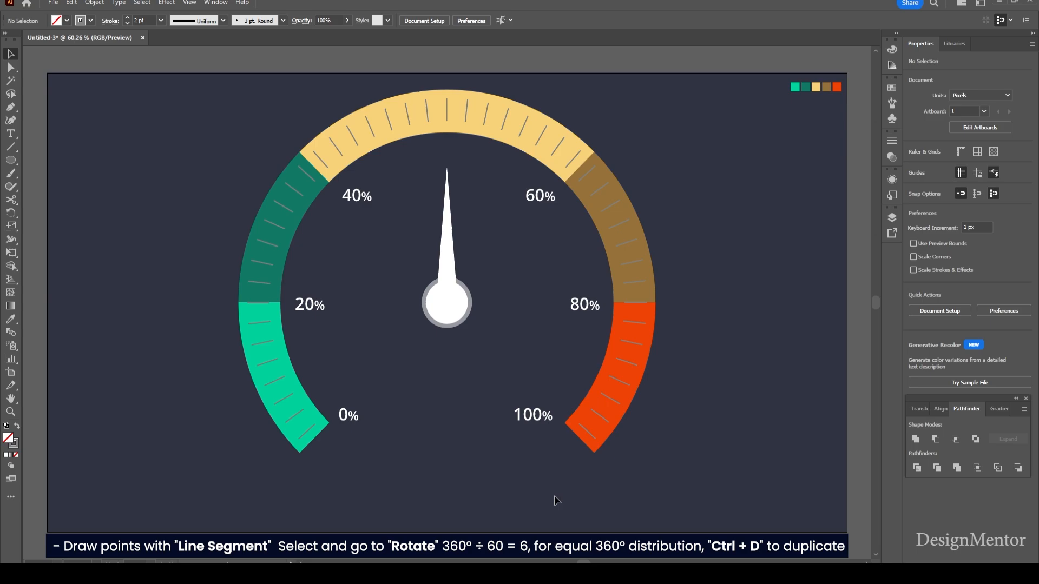
- Recolour the strokes of the tick lines on the orange-red segment to red
{"action": "left_click", "coordinate": [637, 331]}
{"action": "left_click", "coordinate": [627, 362], "text": "shift"}
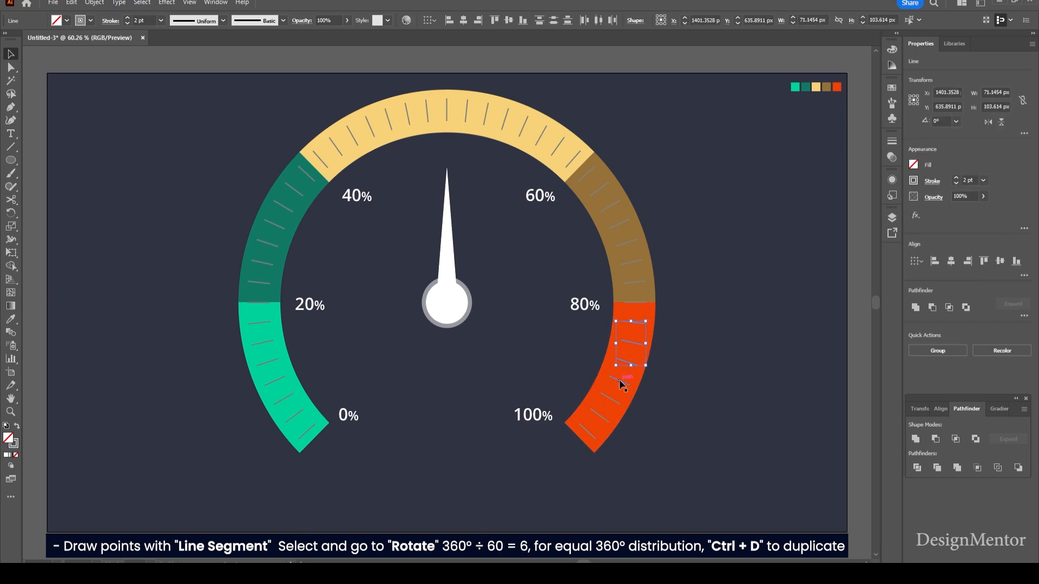
{"action": "left_click", "coordinate": [619, 380], "text": "shift"}
{"action": "left_click", "coordinate": [610, 398], "text": "shift"}
{"action": "left_click", "coordinate": [599, 415], "text": "shift"}
{"action": "left_click", "coordinate": [586, 431], "text": "shift"}
{"action": "left_click", "coordinate": [90, 20]}
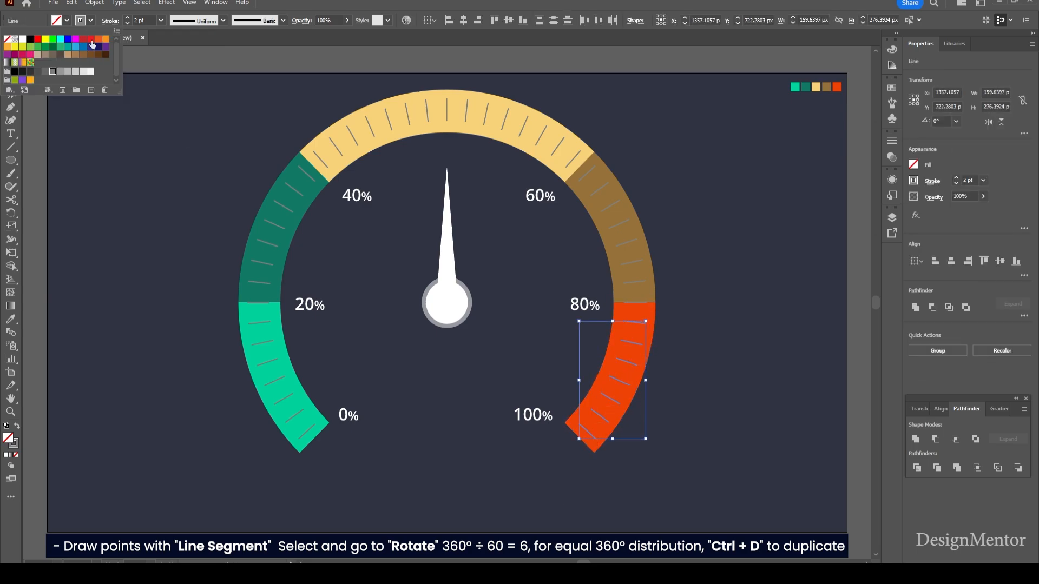
{"action": "left_click", "coordinate": [84, 39]}
{"action": "left_click", "coordinate": [182, 57]}
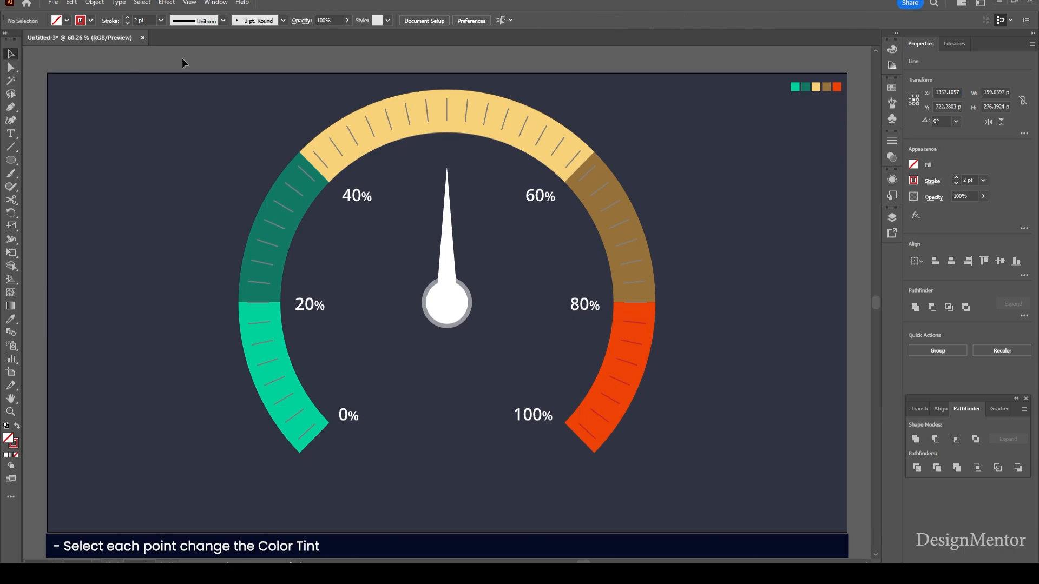
- Recolour the strokes of the tick lines on the brown segment to a brown shade
{"action": "left_click", "coordinate": [587, 173]}
{"action": "left_click", "coordinate": [599, 189], "text": "shift"}
{"action": "left_click", "coordinate": [610, 207], "text": "shift"}
{"action": "left_click", "coordinate": [618, 227], "text": "shift"}
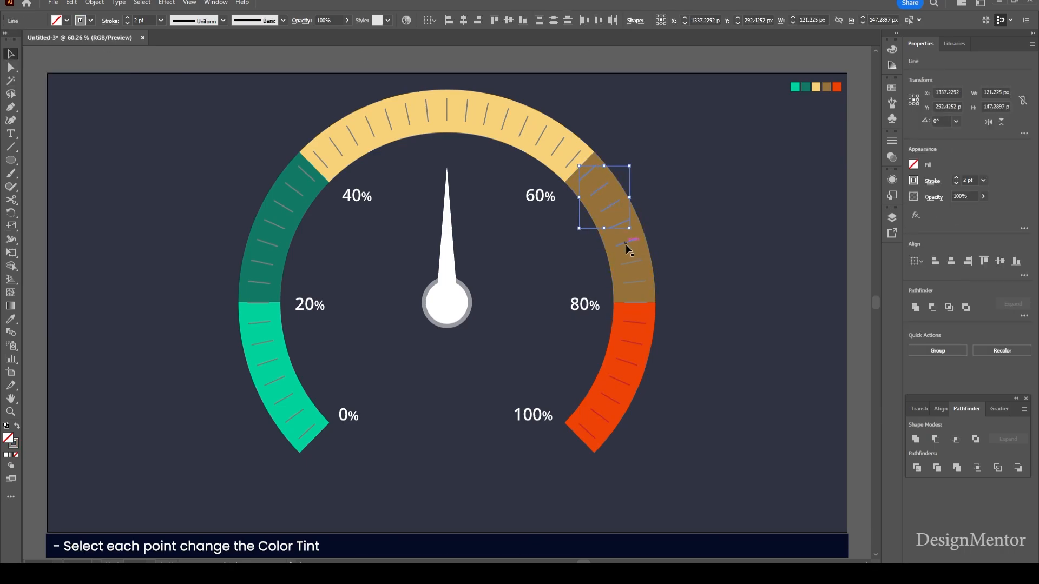
{"action": "left_click", "coordinate": [626, 244], "text": "shift"}
{"action": "left_click", "coordinate": [634, 264], "text": "shift"}
{"action": "left_click", "coordinate": [636, 282], "text": "shift"}
{"action": "left_click", "coordinate": [90, 20]}
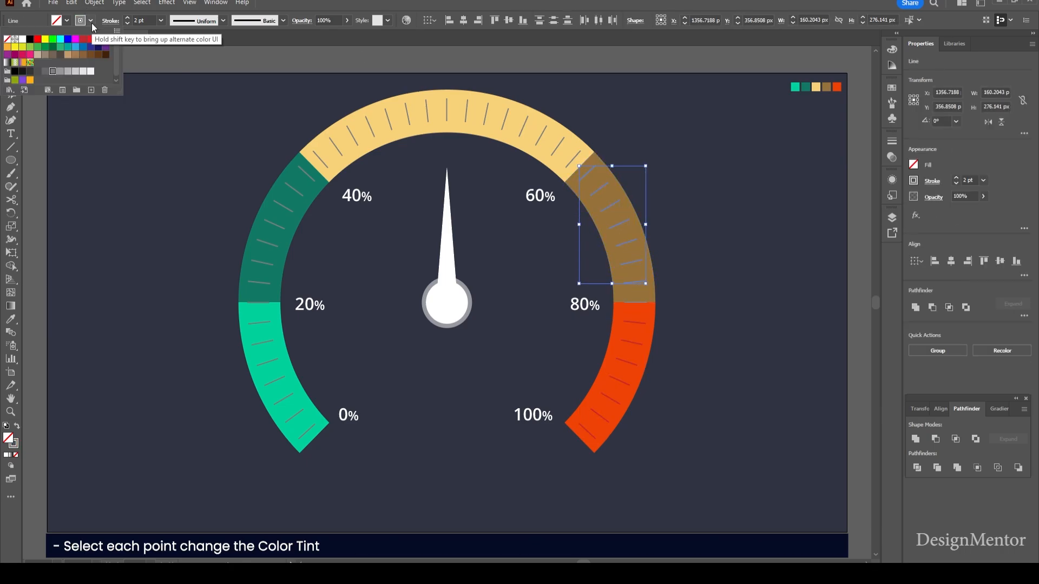
{"action": "left_click", "coordinate": [90, 54]}
{"action": "left_click", "coordinate": [768, 212]}
- Recolour the strokes of all the tick lines on the yellow segment to a brown shade
{"action": "left_click", "coordinate": [320, 162]}
{"action": "left_click", "coordinate": [338, 146], "text": "shift"}
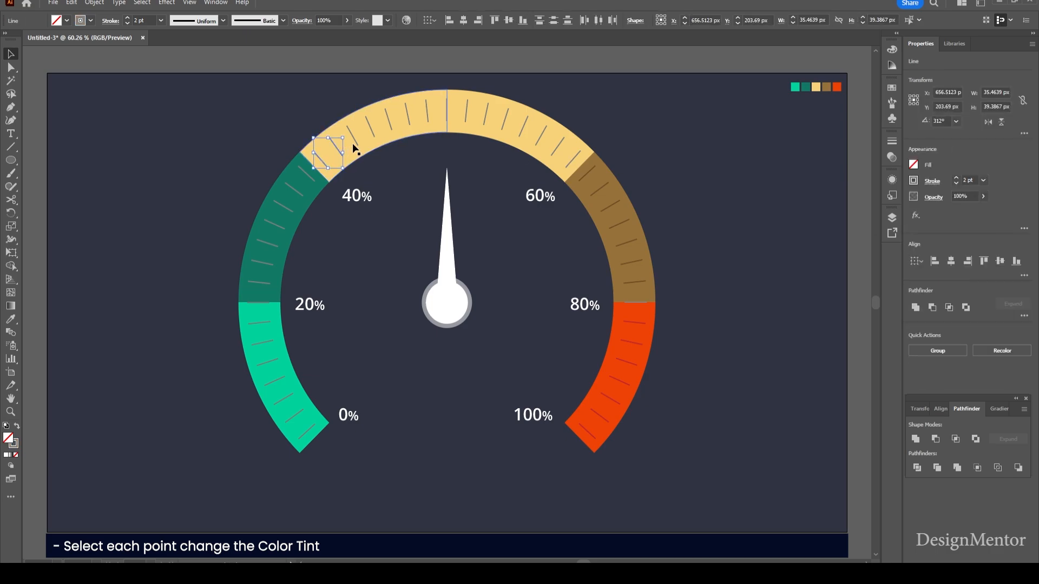
{"action": "left_click", "coordinate": [356, 136], "text": "shift"}
{"action": "left_click", "coordinate": [373, 128], "text": "shift"}
{"action": "left_click", "coordinate": [389, 120], "text": "shift"}
{"action": "left_click", "coordinate": [408, 114], "text": "shift"}
{"action": "left_click", "coordinate": [427, 111], "text": "shift"}
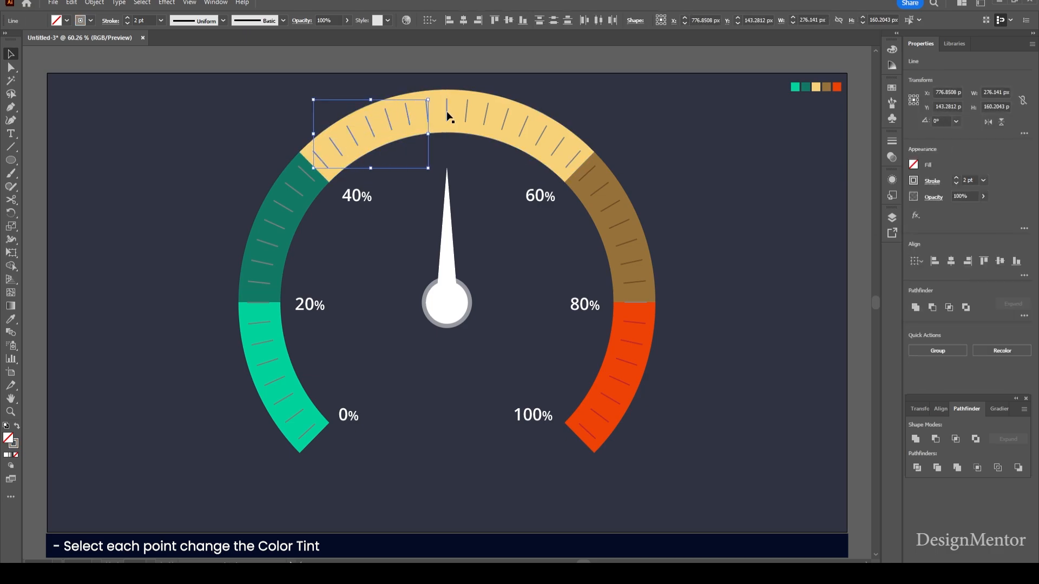
{"action": "left_click", "coordinate": [446, 110], "text": "shift"}
{"action": "left_click", "coordinate": [466, 111], "text": "shift"}
{"action": "left_click", "coordinate": [486, 113], "text": "shift"}
{"action": "left_click", "coordinate": [504, 120], "text": "shift"}
{"action": "left_click", "coordinate": [524, 129], "text": "shift"}
{"action": "left_click", "coordinate": [544, 136], "text": "shift"}
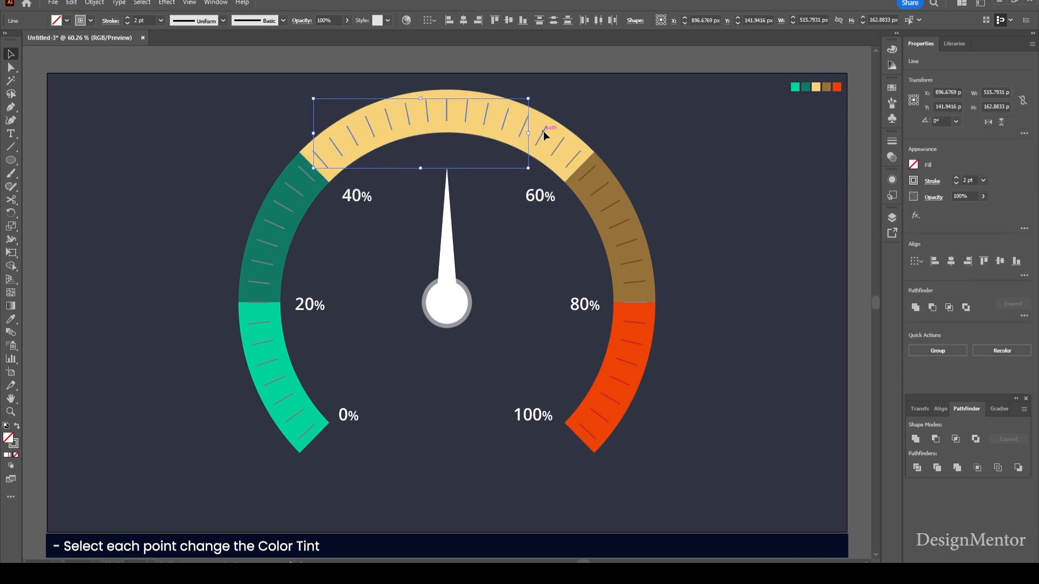
{"action": "left_click", "coordinate": [558, 146], "text": "shift"}
{"action": "left_click", "coordinate": [573, 158], "text": "shift"}
{"action": "left_click", "coordinate": [90, 21]}
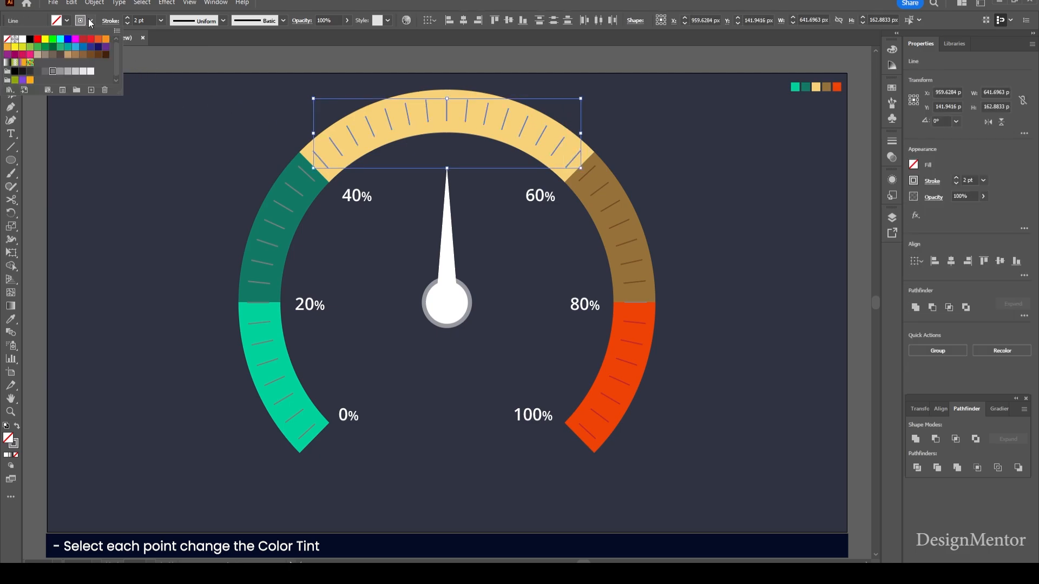
{"action": "left_click", "coordinate": [54, 54]}
{"action": "left_click", "coordinate": [66, 54]}
{"action": "left_click", "coordinate": [159, 131]}
- Recolour the strokes of the tick lines on the dark teal-green segment to dark green
{"action": "left_click", "coordinate": [310, 180]}
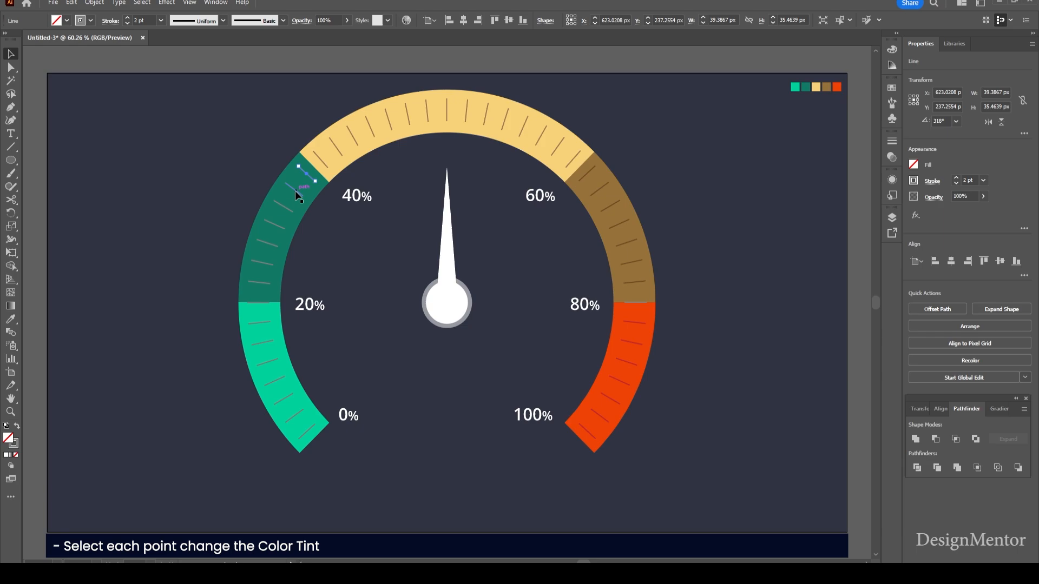
{"action": "left_click", "coordinate": [295, 190], "text": "shift"}
{"action": "left_click", "coordinate": [285, 209], "text": "shift"}
{"action": "left_click", "coordinate": [275, 225], "text": "shift"}
{"action": "left_click", "coordinate": [265, 244], "text": "shift"}
{"action": "left_click", "coordinate": [262, 262], "text": "shift"}
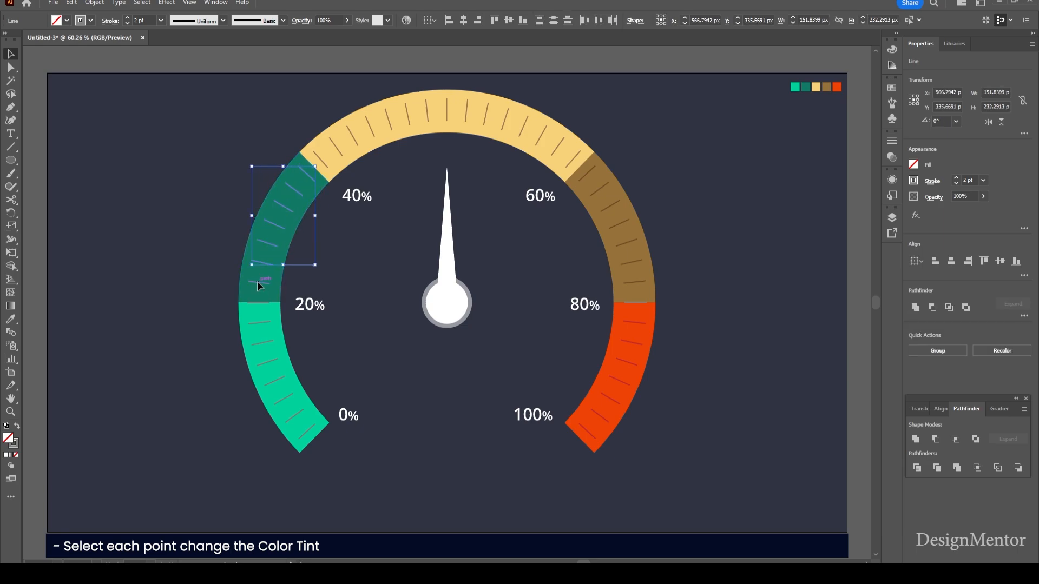
{"action": "left_click", "coordinate": [258, 281], "text": "shift"}
{"action": "left_click", "coordinate": [90, 21]}
{"action": "left_click", "coordinate": [53, 47]}
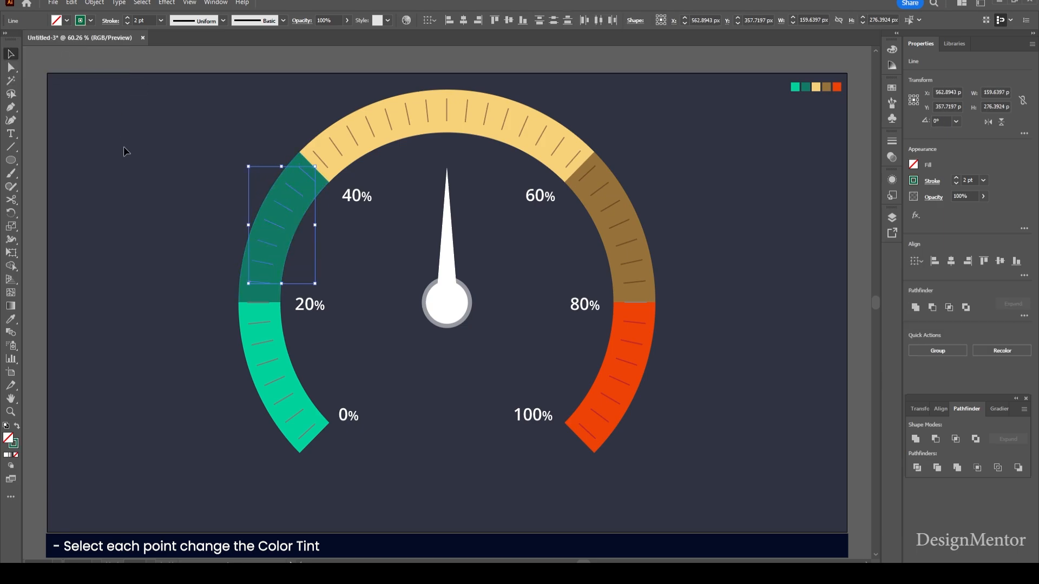
{"action": "left_click", "coordinate": [187, 236]}
- Recolour the strokes of the tick lines on the bright green segment to dark green (R=0 G=104 B=55)
{"action": "left_click", "coordinate": [262, 333]}
{"action": "left_click", "coordinate": [267, 362], "text": "shift"}
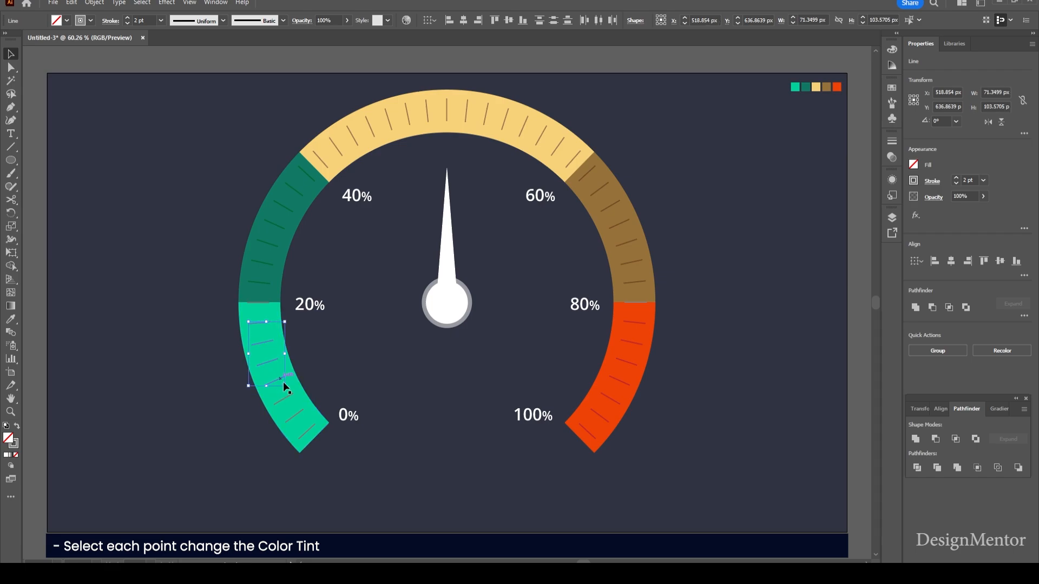
{"action": "left_click", "coordinate": [281, 383], "text": "shift"}
{"action": "left_click", "coordinate": [288, 400], "text": "shift"}
{"action": "left_click", "coordinate": [295, 417], "text": "shift"}
{"action": "left_click", "coordinate": [307, 433], "text": "shift"}
{"action": "left_click", "coordinate": [88, 21]}
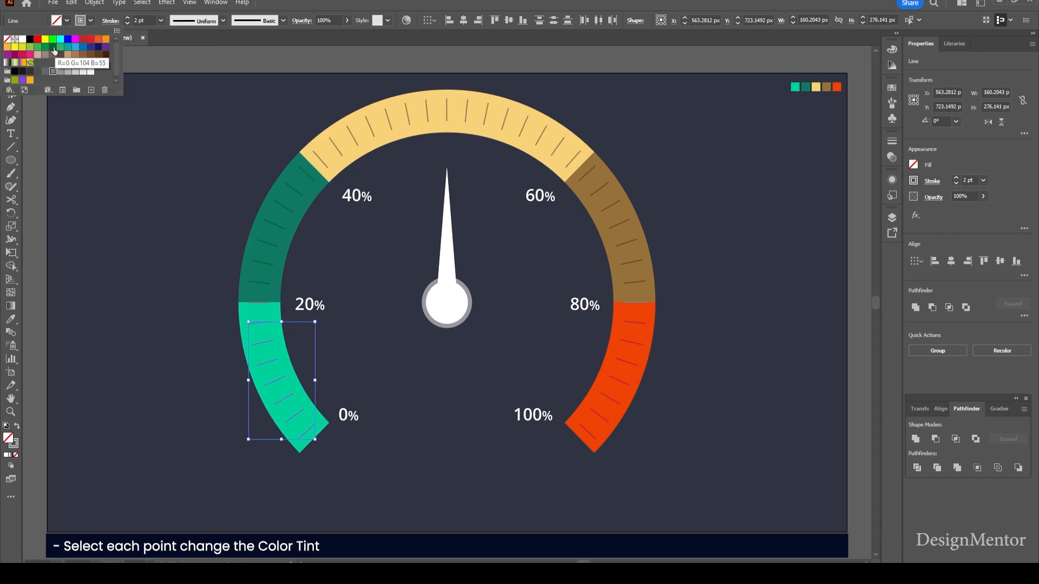
{"action": "left_click", "coordinate": [54, 47]}
{"action": "left_click", "coordinate": [196, 131]}
{"action": "left_click", "coordinate": [402, 304]}
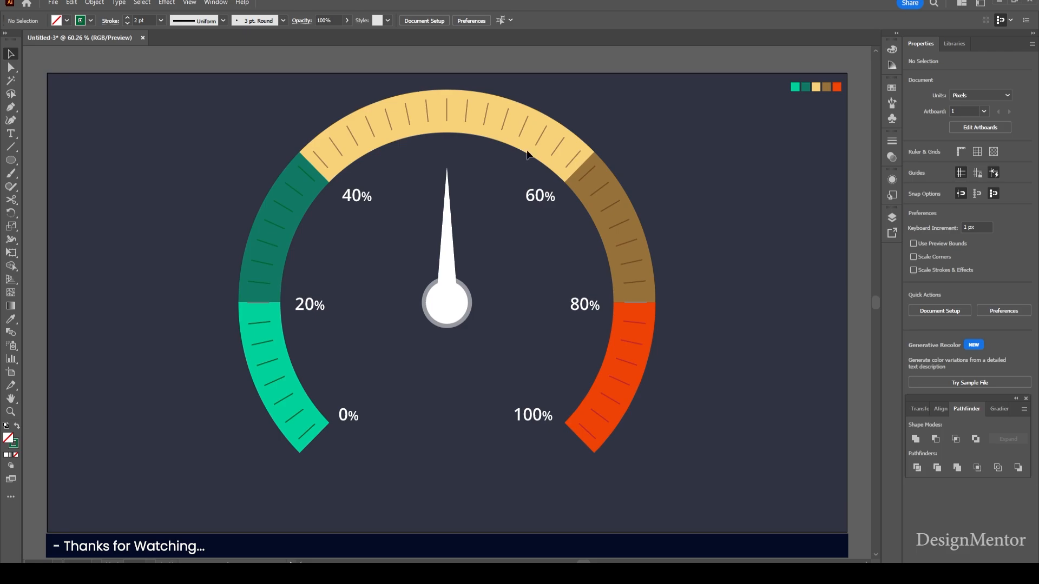
- Group the whole gauge with its needle, labels and tick lines, and centre it horizontally and vertically on the artboard
{"action": "left_click_drag", "start_coordinate": [179, 95], "coordinate": [697, 469]}
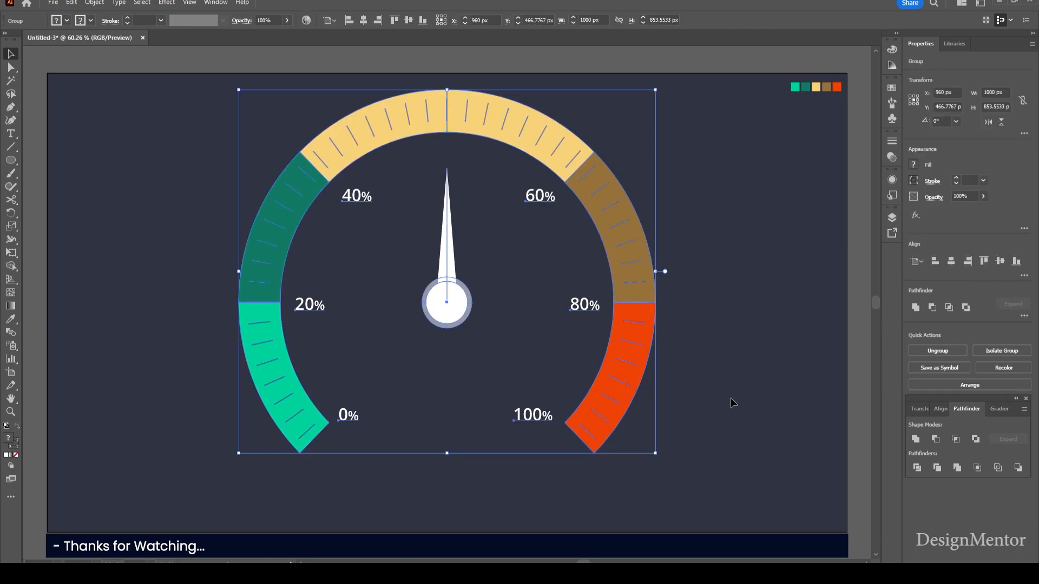
{"action": "left_click", "coordinate": [952, 262]}
{"action": "left_click", "coordinate": [1001, 261]}
{"action": "left_click", "coordinate": [764, 260]}
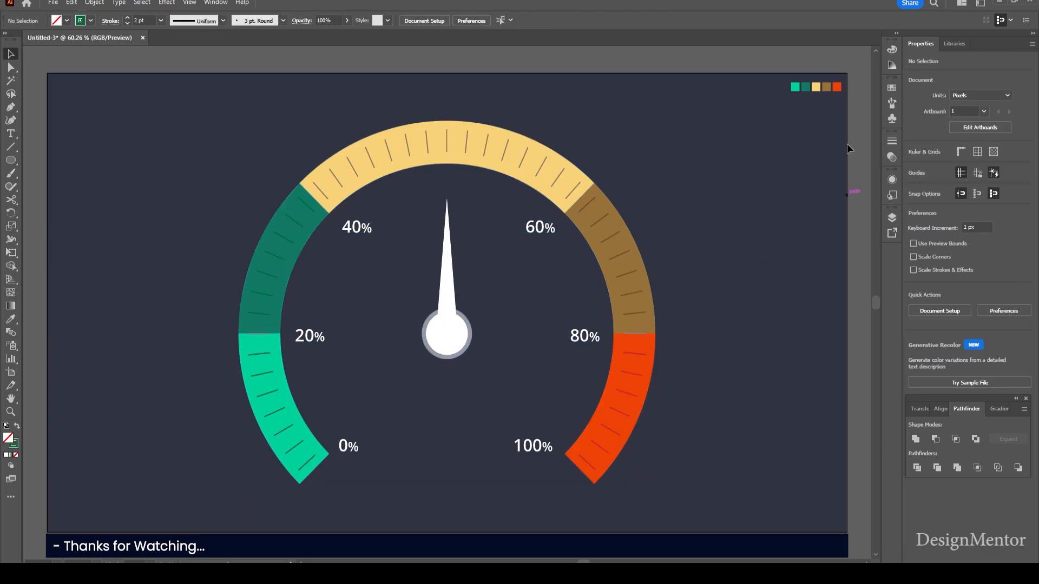